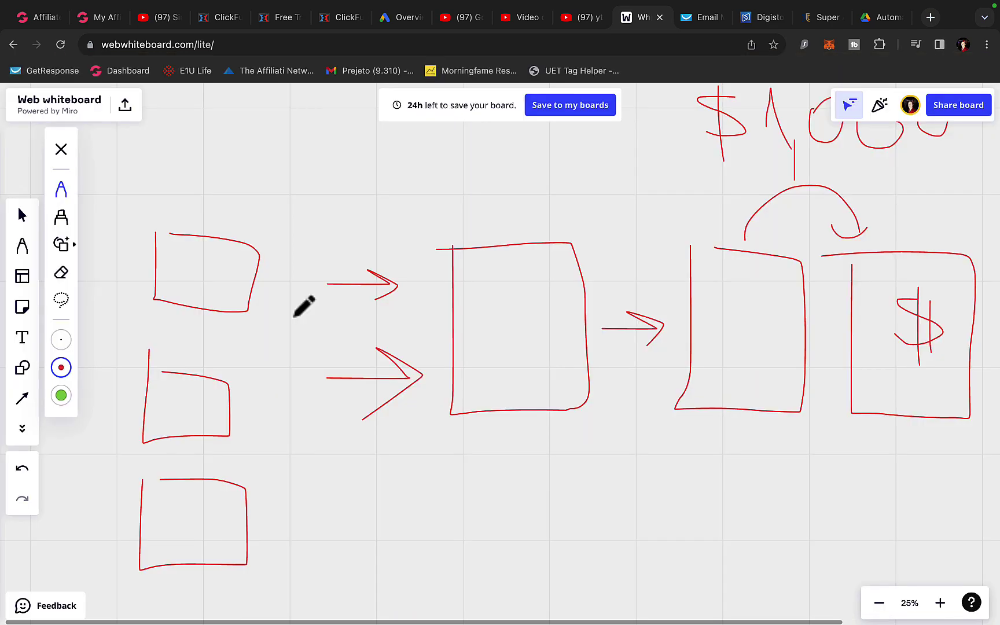
Preview the "Automated Passive Online Income" video from the page of top converting YouTube ad swipes.
{"action": "scroll", "coordinate": [303, 307], "scroll_direction": "down", "scroll_amount": 2}
{"action": "scroll", "coordinate": [304, 307], "scroll_direction": "right", "scroll_amount": 2}
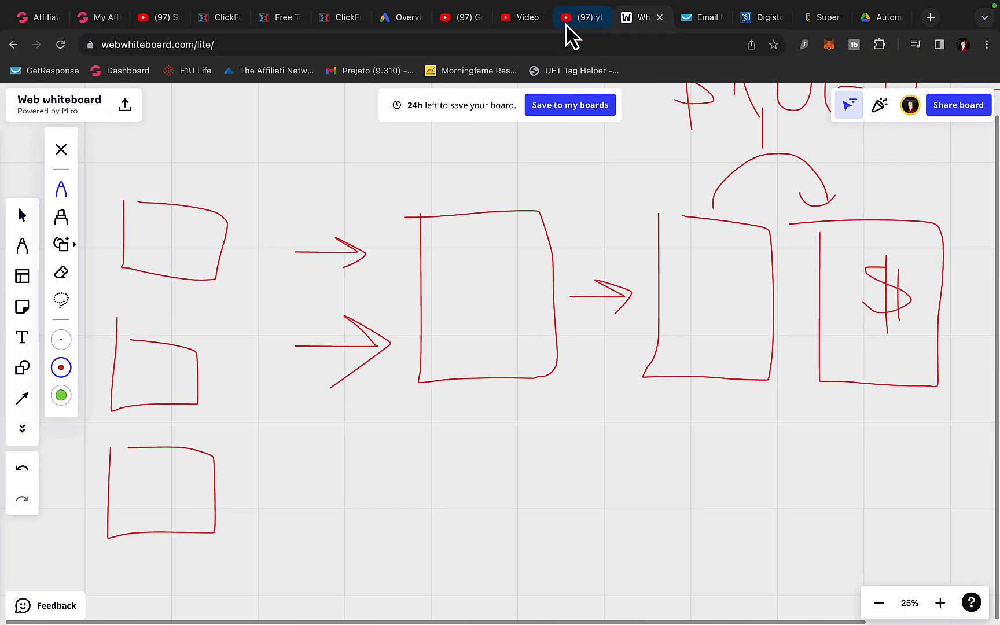
{"action": "left_click", "coordinate": [824, 18]}
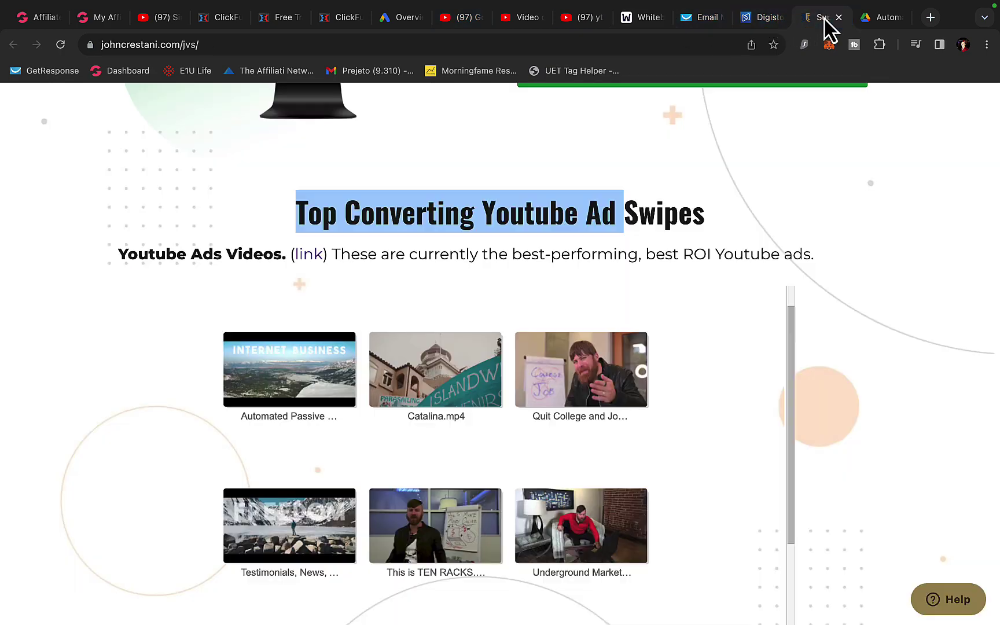
{"action": "left_click", "coordinate": [290, 383]}
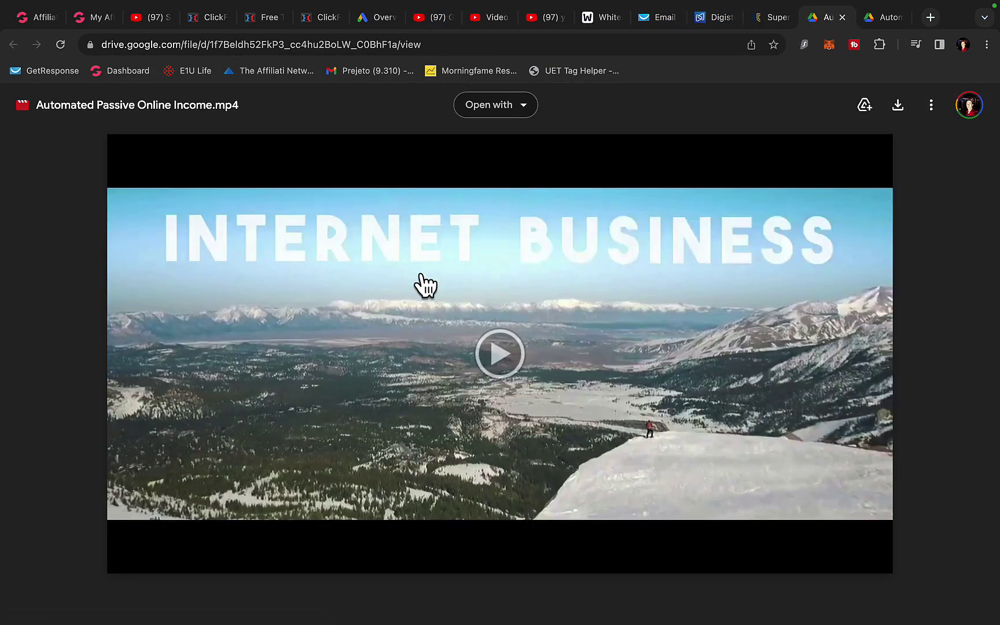
{"action": "left_click", "coordinate": [471, 351]}
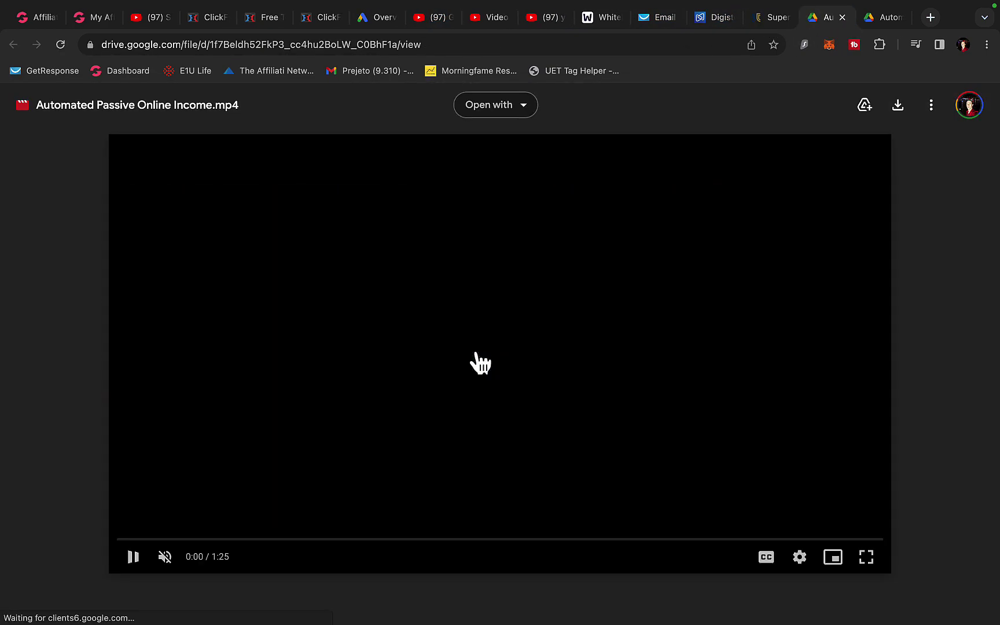
{"action": "left_click", "coordinate": [340, 398]}
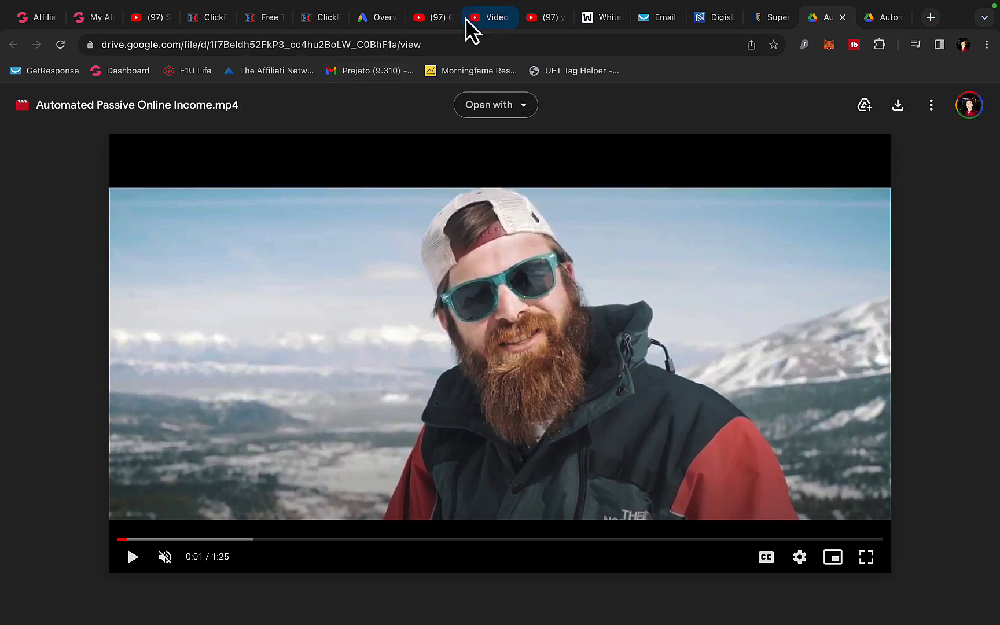
Copy the video URL of the unlisted "yt ad inside" video from its YouTube watch page.
{"action": "left_click", "coordinate": [489, 18]}
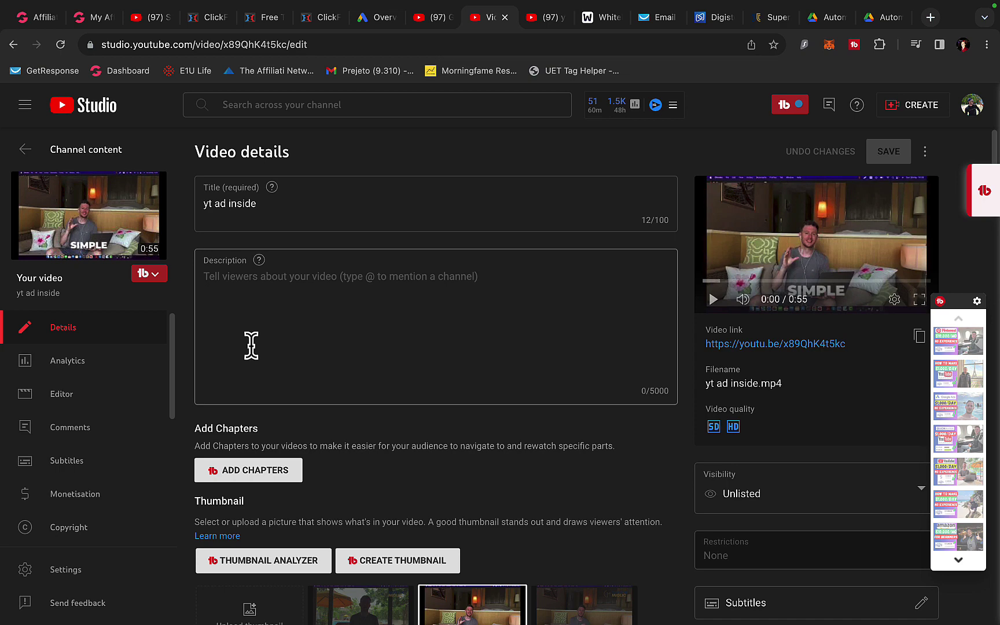
{"action": "left_click", "coordinate": [544, 27]}
{"action": "right_click", "coordinate": [448, 288]}
{"action": "left_click", "coordinate": [490, 331]}
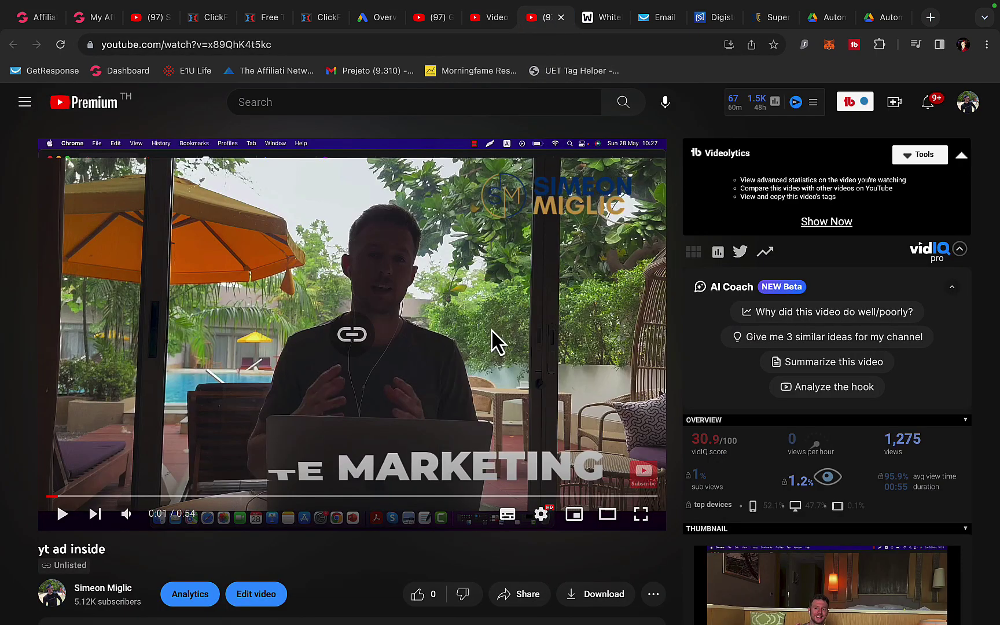
{"action": "right_click", "coordinate": [459, 314]}
{"action": "left_click", "coordinate": [501, 361]}
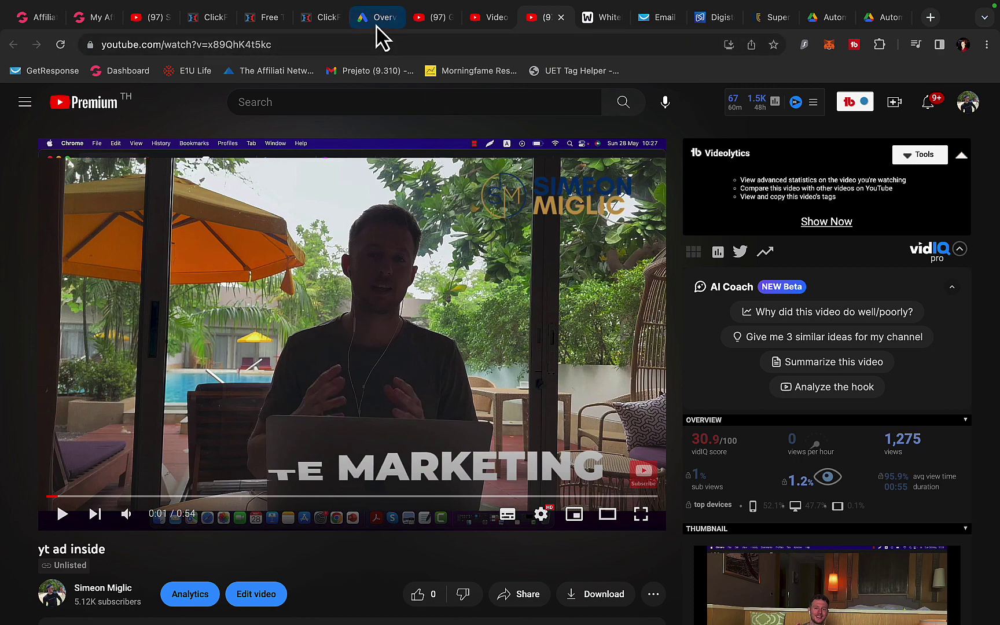
Start a new Google Ads campaign without a goal's guidance, using the Video type and the Get views subtype.
{"action": "left_click", "coordinate": [377, 17]}
{"action": "left_click", "coordinate": [174, 258]}
{"action": "left_click", "coordinate": [210, 277]}
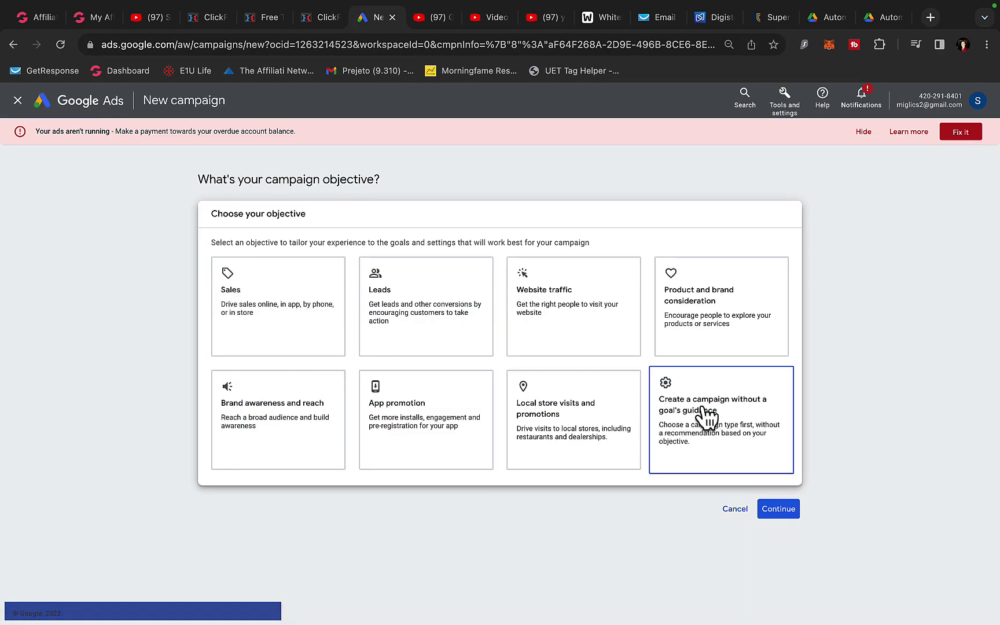
{"action": "left_click", "coordinate": [706, 416]}
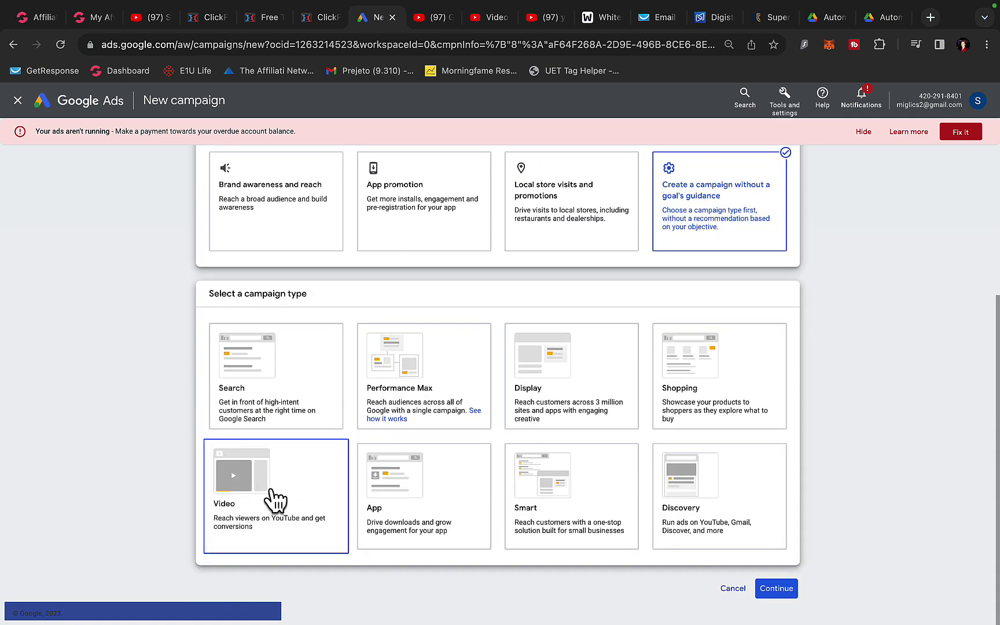
{"action": "left_click", "coordinate": [275, 498]}
{"action": "scroll", "coordinate": [536, 520], "scroll_direction": "down", "scroll_amount": 10}
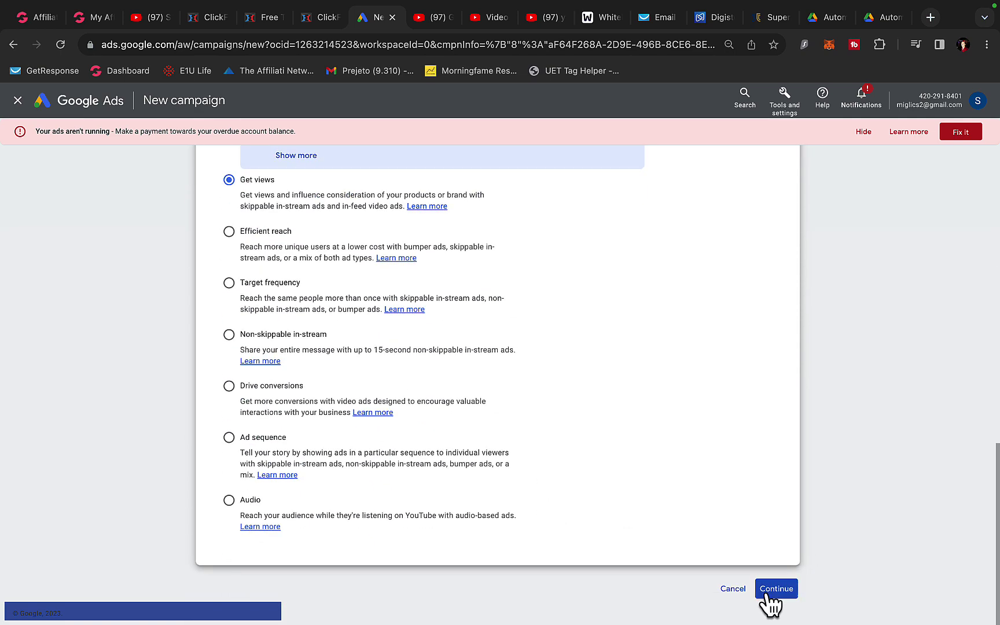
{"action": "left_click", "coordinate": [770, 596]}
Rename the campaign as SAS DIGISTORE.
{"action": "left_click", "coordinate": [355, 285]}
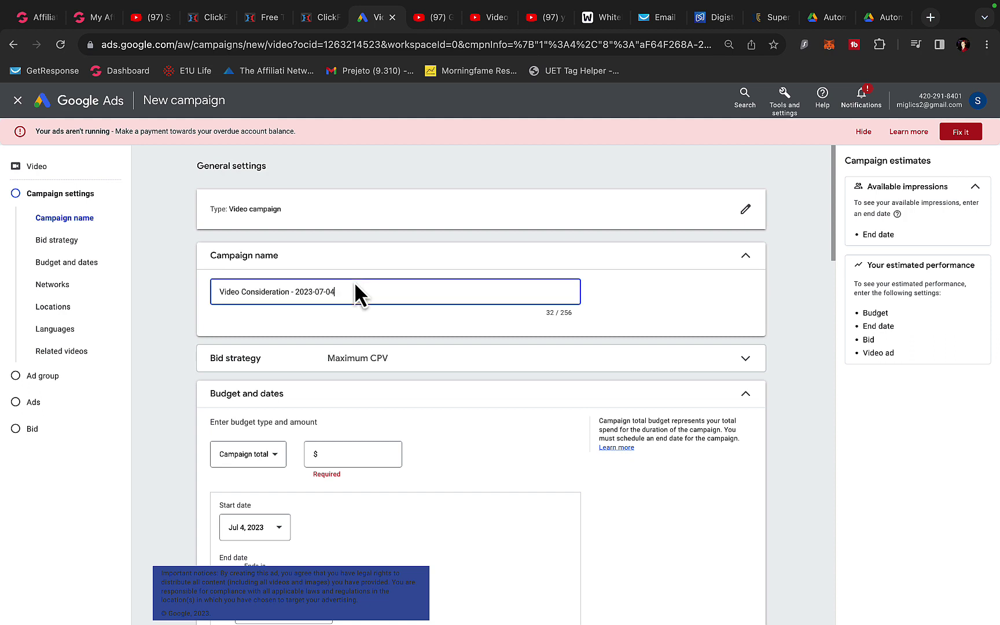
{"action": "key", "text": "super+a"}
{"action": "type", "text": "S"}
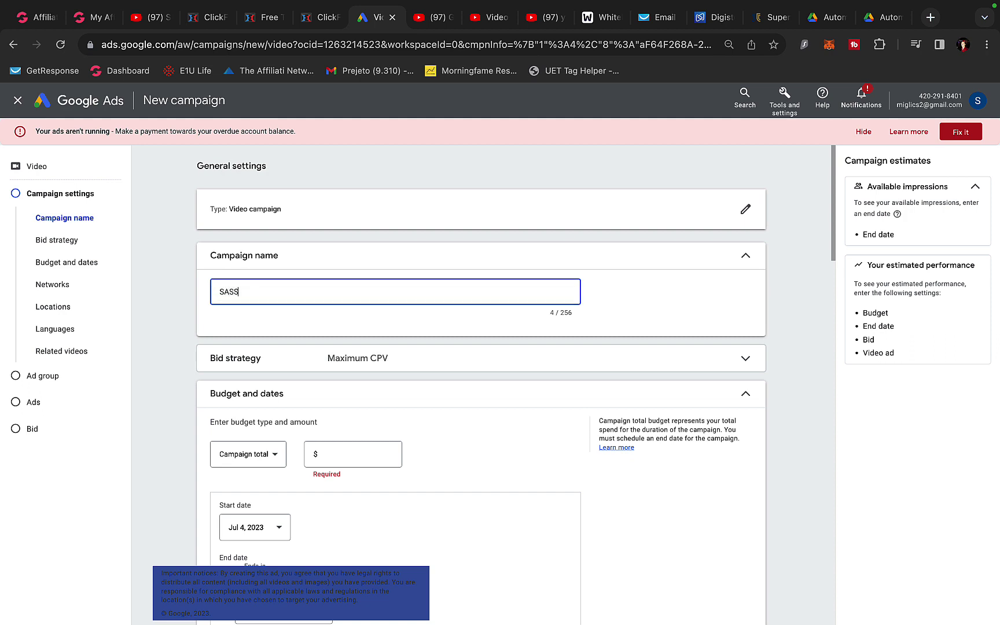
{"action": "type", "text": "AS DIG"}
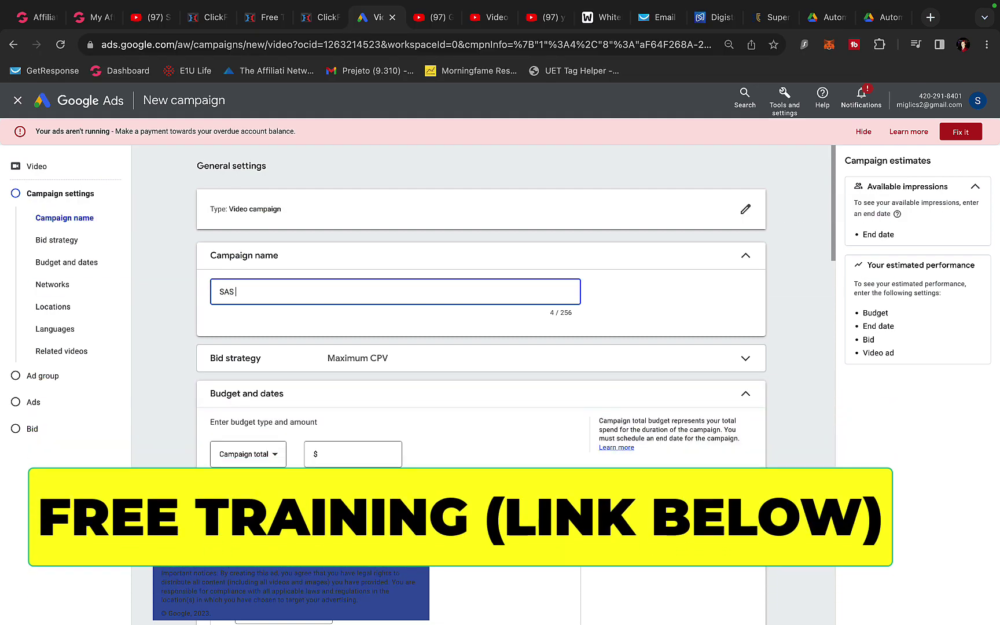
{"action": "type", "text": "ISTORE"}
Switch the campaign's budget type to Daily and set the amount to $10.
{"action": "scroll", "coordinate": [350, 335], "scroll_direction": "down", "scroll_amount": 3}
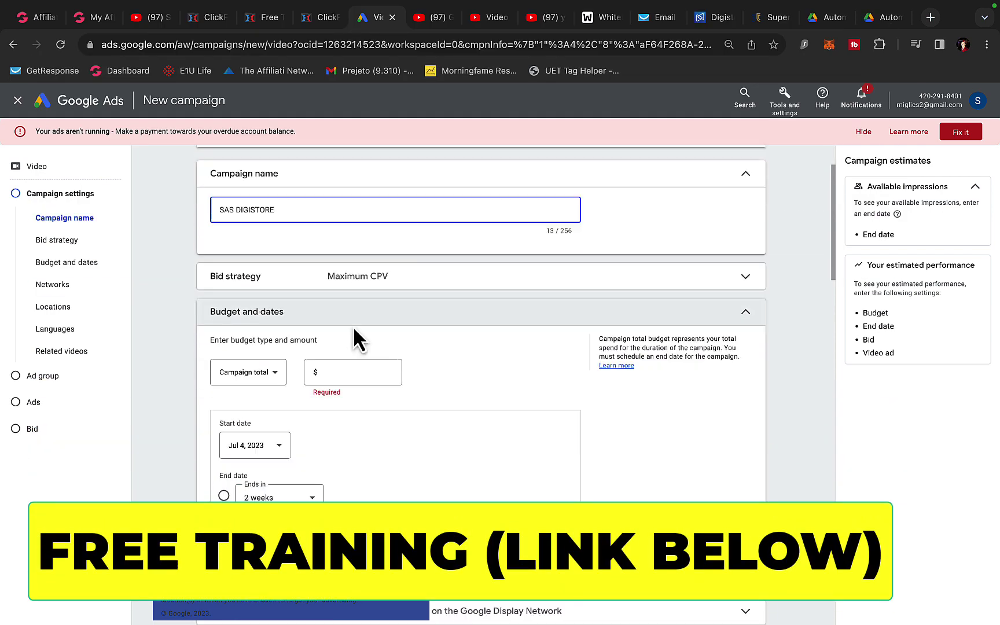
{"action": "left_click", "coordinate": [256, 287]}
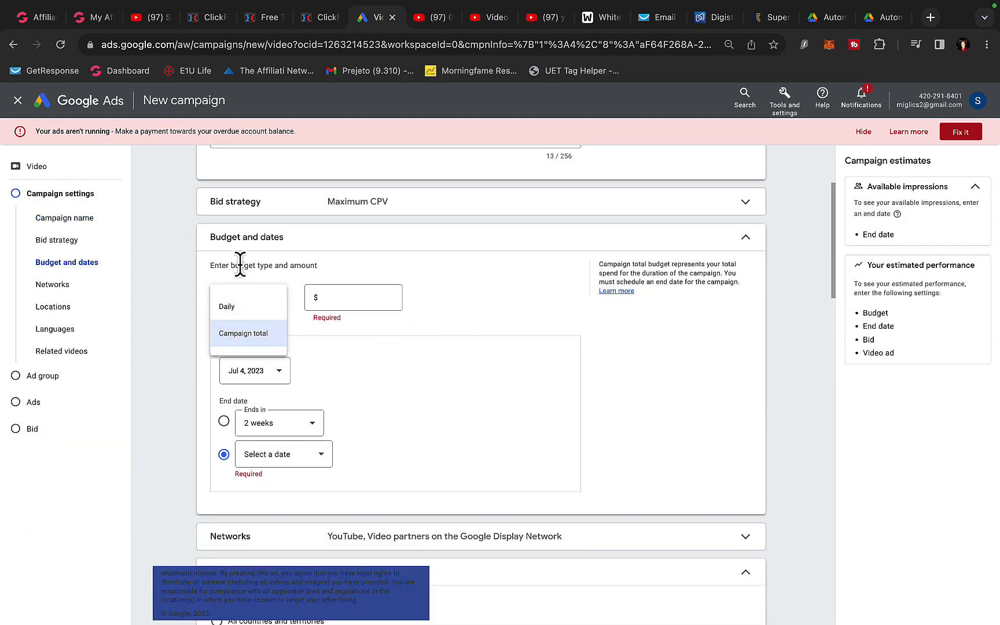
{"action": "left_click", "coordinate": [250, 309]}
{"action": "left_click", "coordinate": [335, 299]}
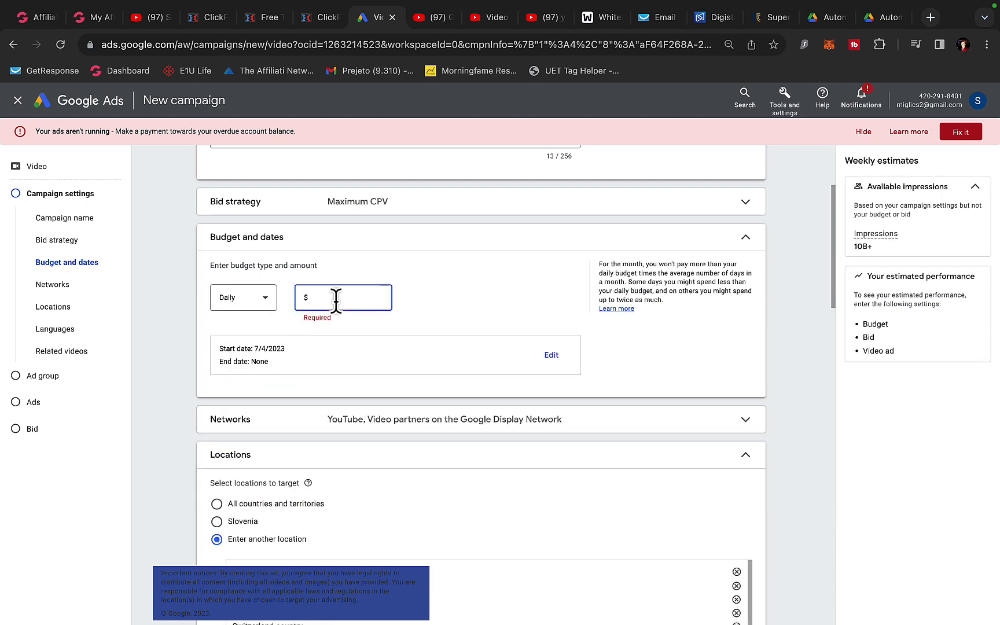
{"action": "type", "text": "10"}
Exclude video partners on the Google Display Network from the campaign's networks.
{"action": "scroll", "coordinate": [426, 290], "scroll_direction": "down", "scroll_amount": 3}
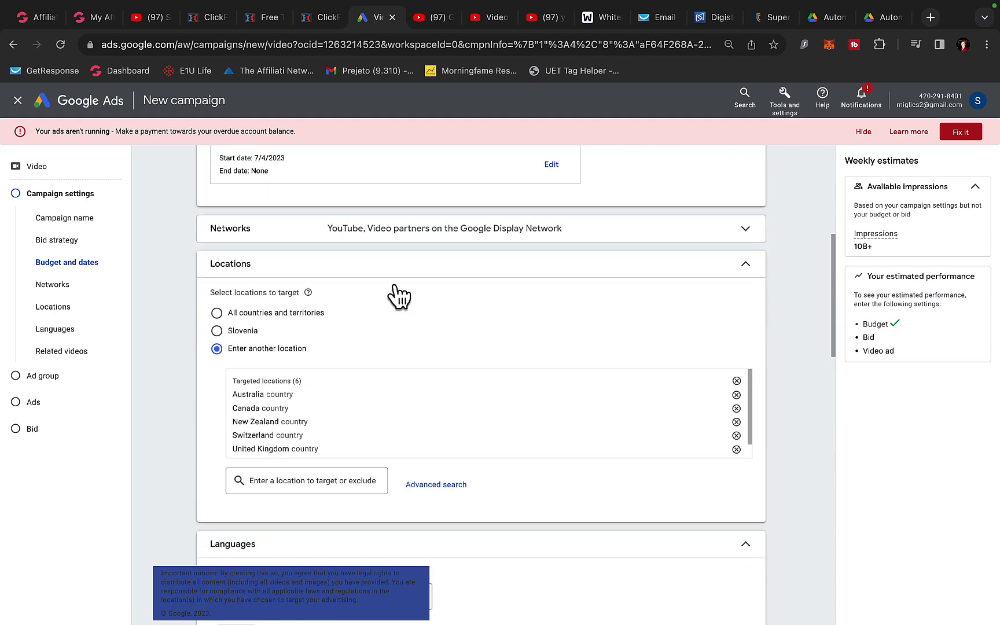
{"action": "left_click", "coordinate": [278, 232]}
{"action": "left_click", "coordinate": [260, 295]}
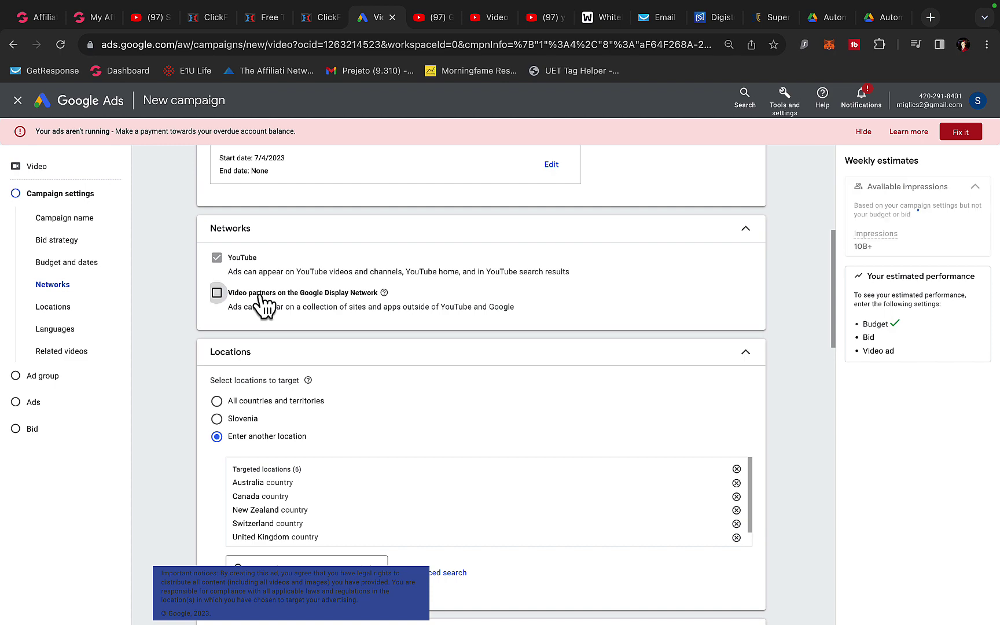
Check the targeted locations and languages, and rename the ad group as MMO.
{"action": "scroll", "coordinate": [261, 292], "scroll_direction": "down", "scroll_amount": 3}
{"action": "scroll", "coordinate": [246, 281], "scroll_direction": "down", "scroll_amount": 2}
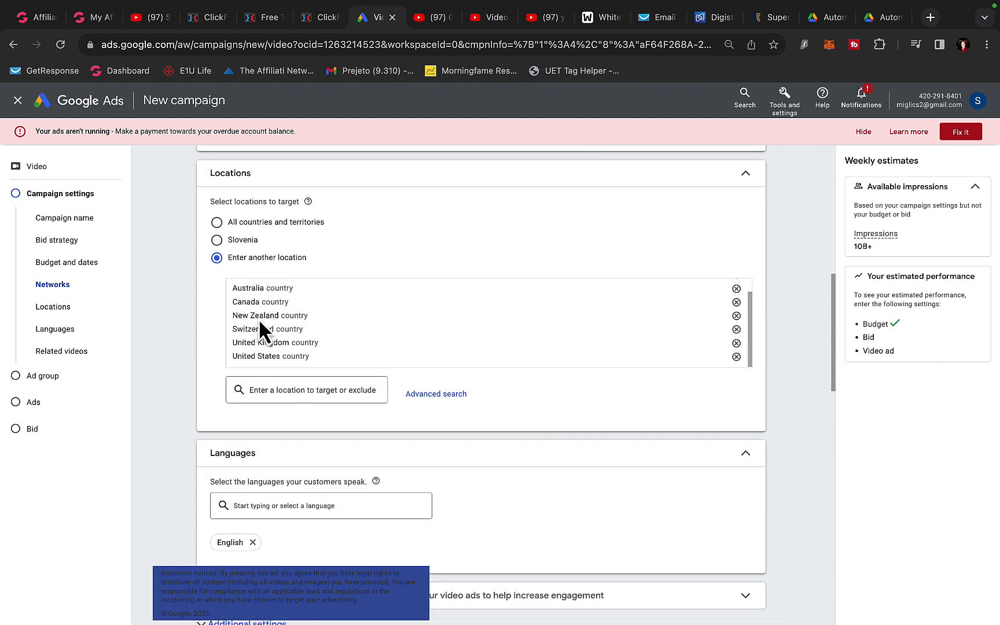
{"action": "scroll", "coordinate": [257, 317], "scroll_direction": "down", "scroll_amount": 3}
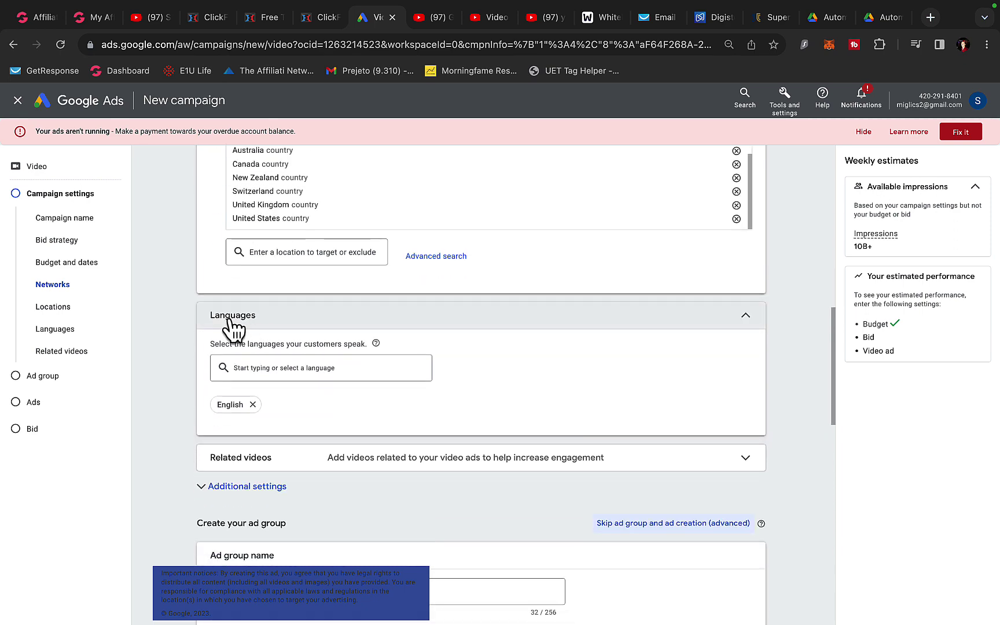
{"action": "scroll", "coordinate": [241, 415], "scroll_direction": "down", "scroll_amount": 5}
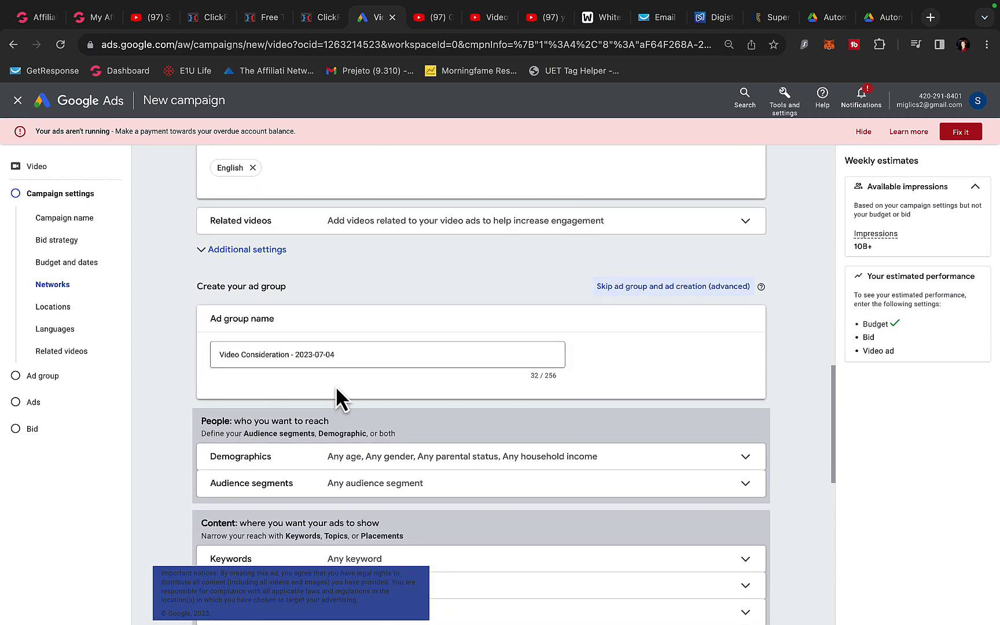
{"action": "triple_click", "coordinate": [350, 356]}
{"action": "type", "text": "MMO"}
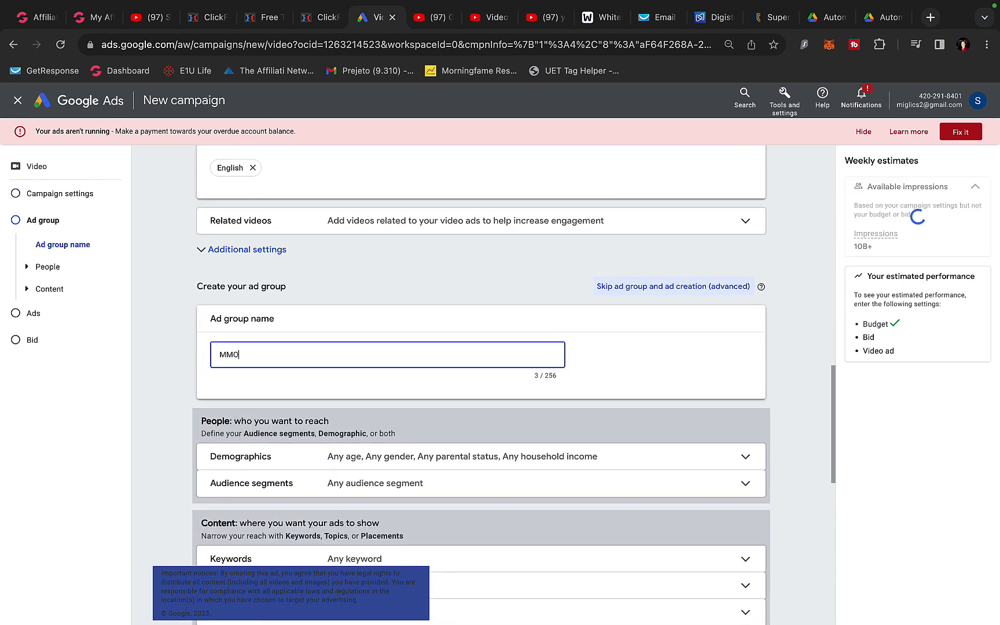
Check the YouTube ad swipes page for reference and return to the campaign setup.
{"action": "scroll", "coordinate": [172, 390], "scroll_direction": "down", "scroll_amount": 3}
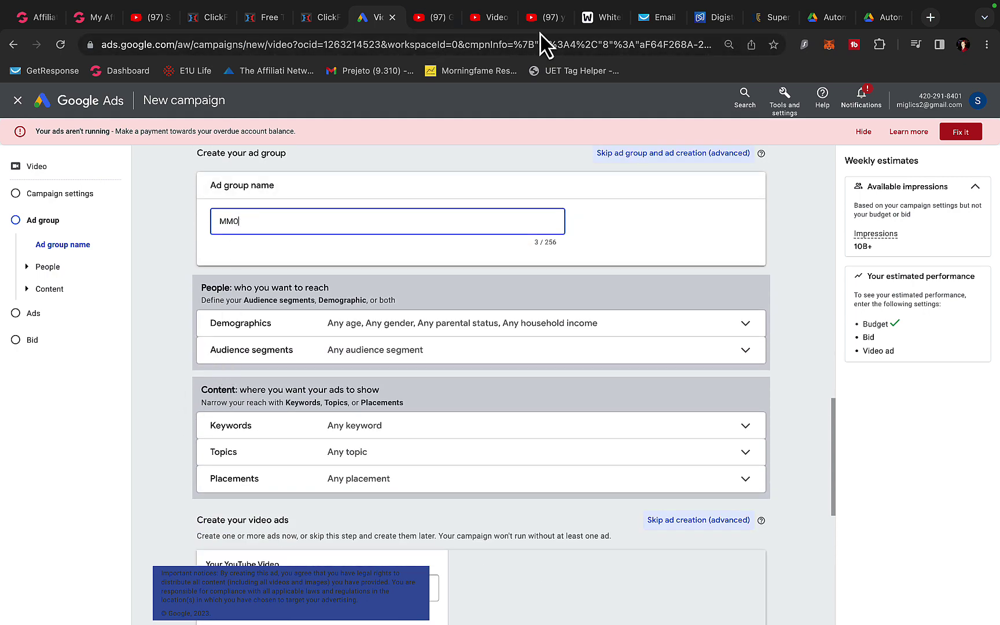
{"action": "left_click", "coordinate": [775, 22]}
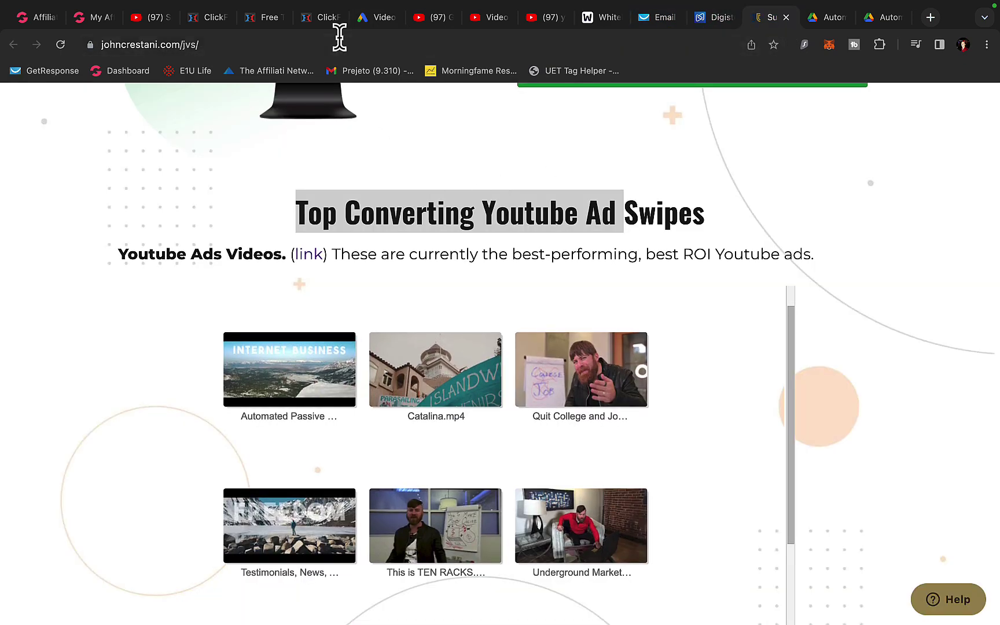
{"action": "left_click", "coordinate": [380, 18]}
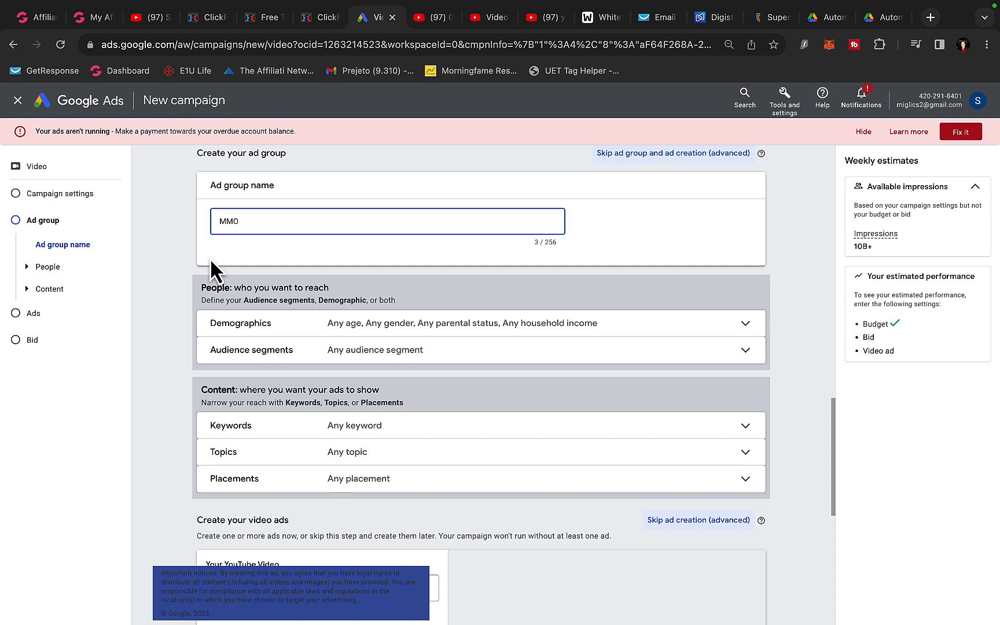
Create a new custom audience segment for the ad group and name it MMO 123.
{"action": "scroll", "coordinate": [246, 298], "scroll_direction": "down", "scroll_amount": 1}
{"action": "left_click", "coordinate": [234, 298]}
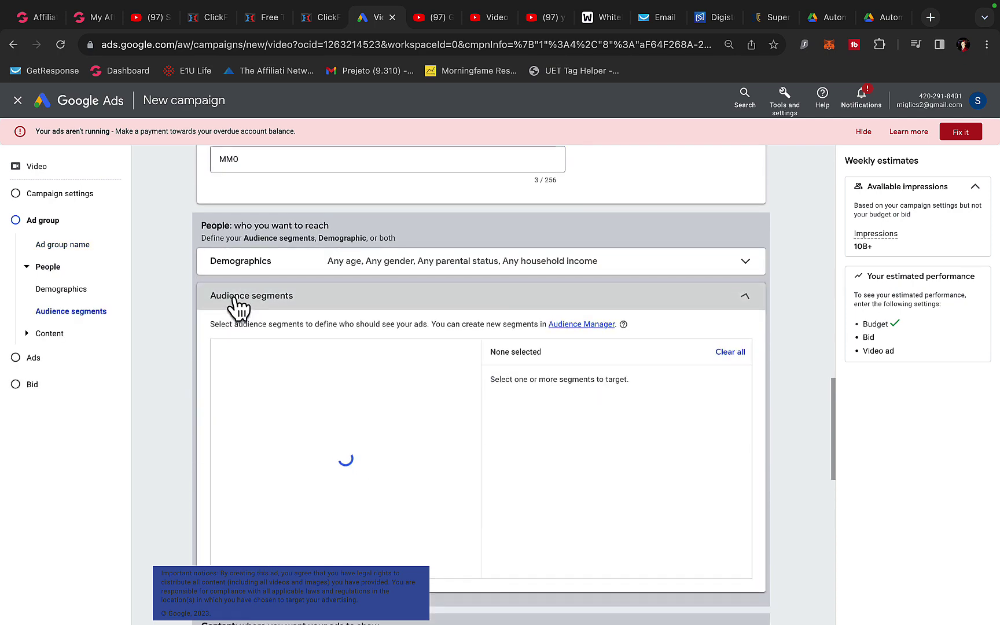
{"action": "scroll", "coordinate": [208, 375], "scroll_direction": "down", "scroll_amount": 2}
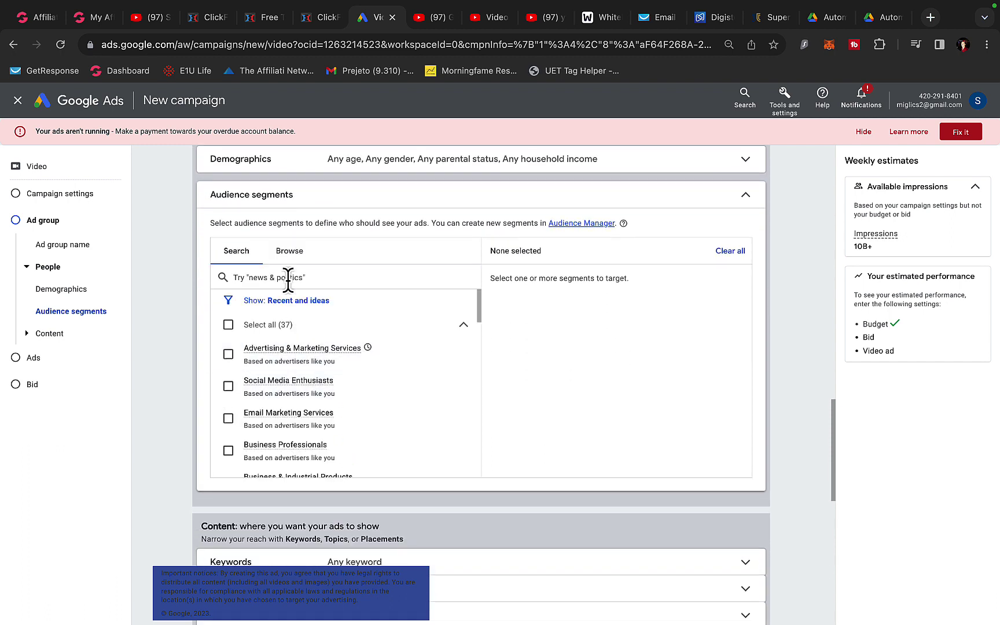
{"action": "left_click", "coordinate": [290, 251]}
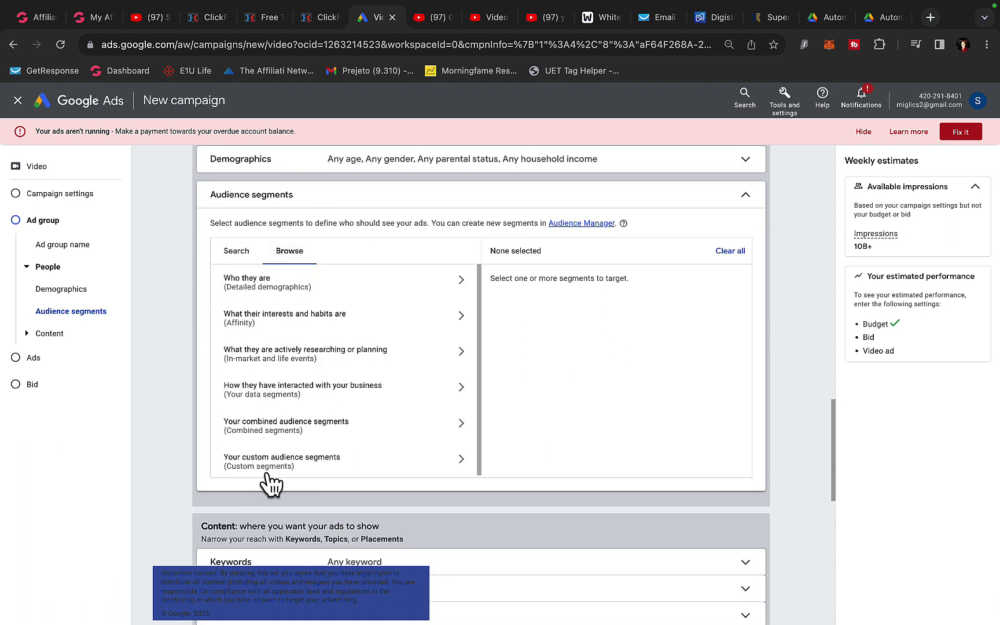
{"action": "left_click", "coordinate": [327, 478]}
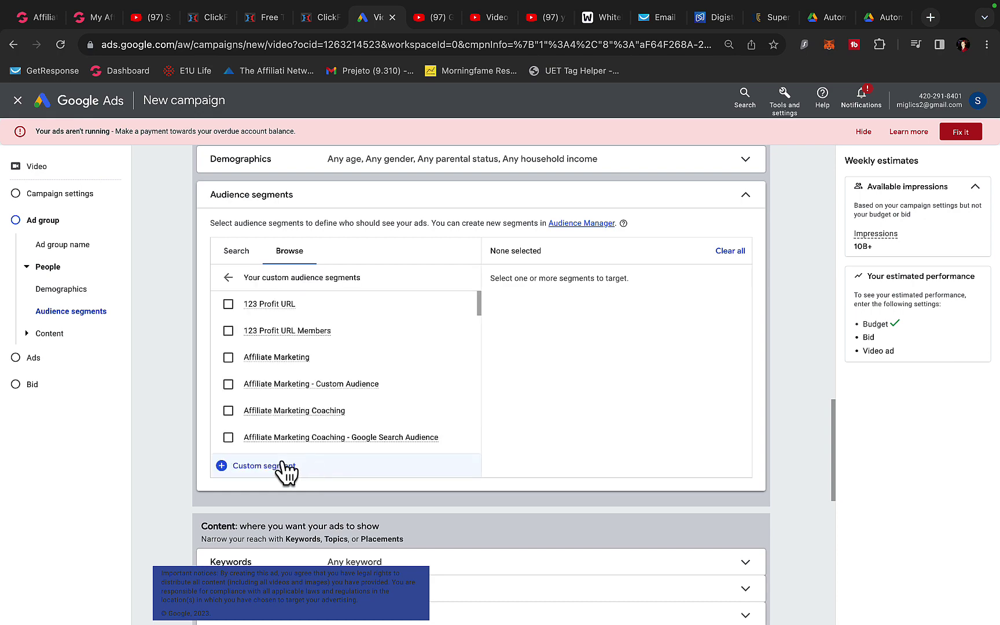
{"action": "left_click", "coordinate": [260, 471]}
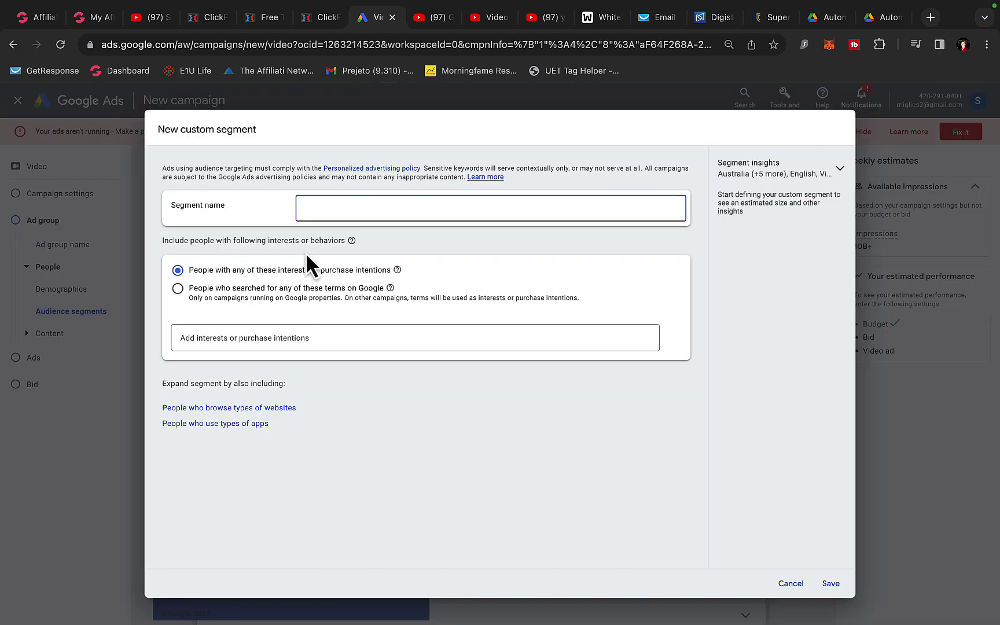
{"action": "type", "text": "MMO 123"}
Compare the interests and Google search terms options for the segment, keeping People with any of these interests or purchase intentions.
{"action": "left_click_drag", "start_coordinate": [197, 271], "coordinate": [353, 274]}
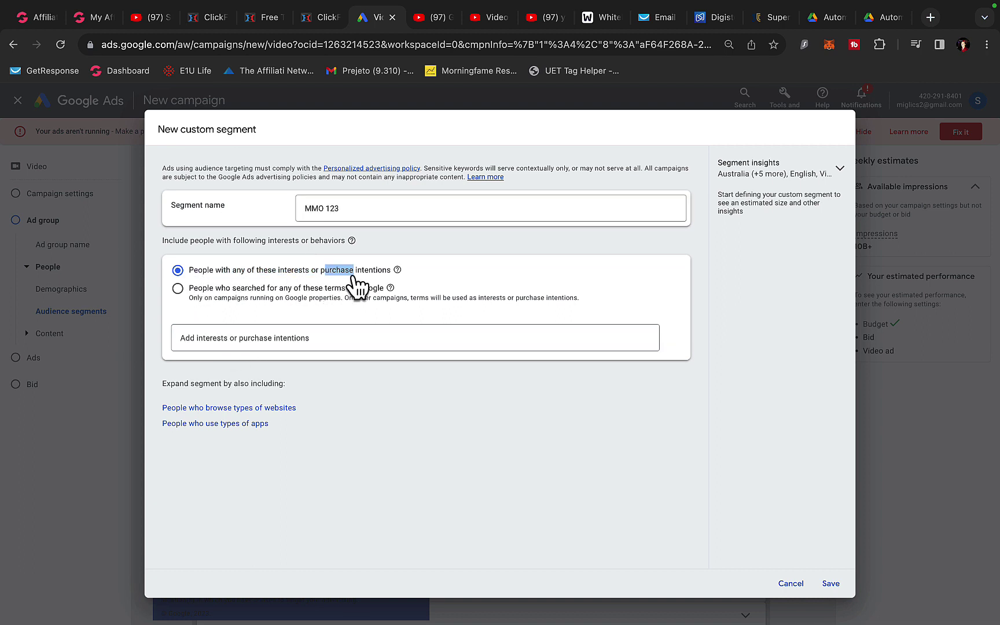
{"action": "left_click", "coordinate": [203, 289]}
{"action": "left_click_drag", "start_coordinate": [202, 289], "coordinate": [334, 291]}
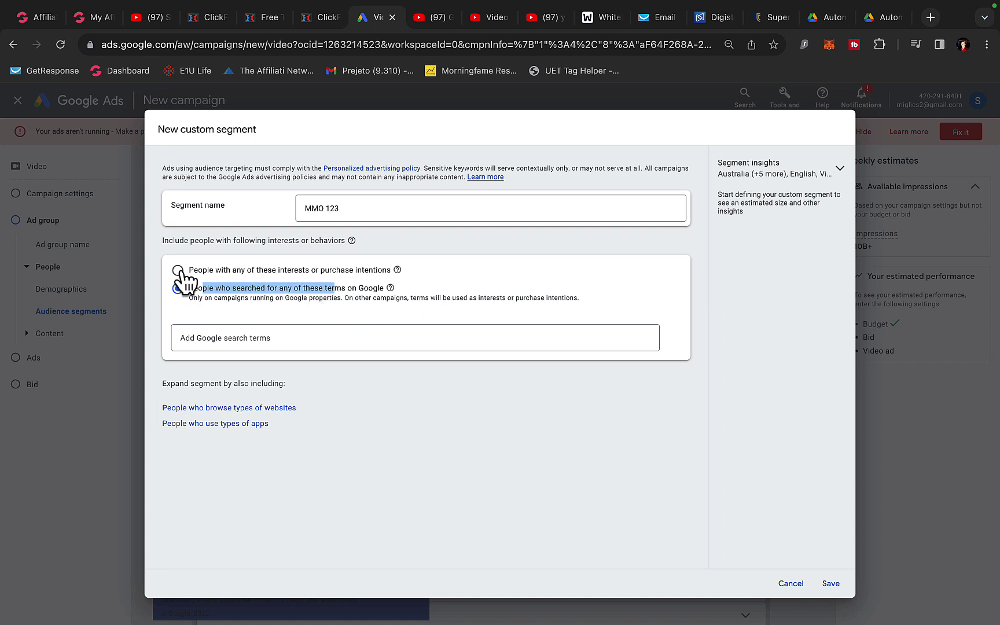
{"action": "left_click", "coordinate": [202, 271]}
{"action": "left_click_drag", "start_coordinate": [202, 271], "coordinate": [360, 274]}
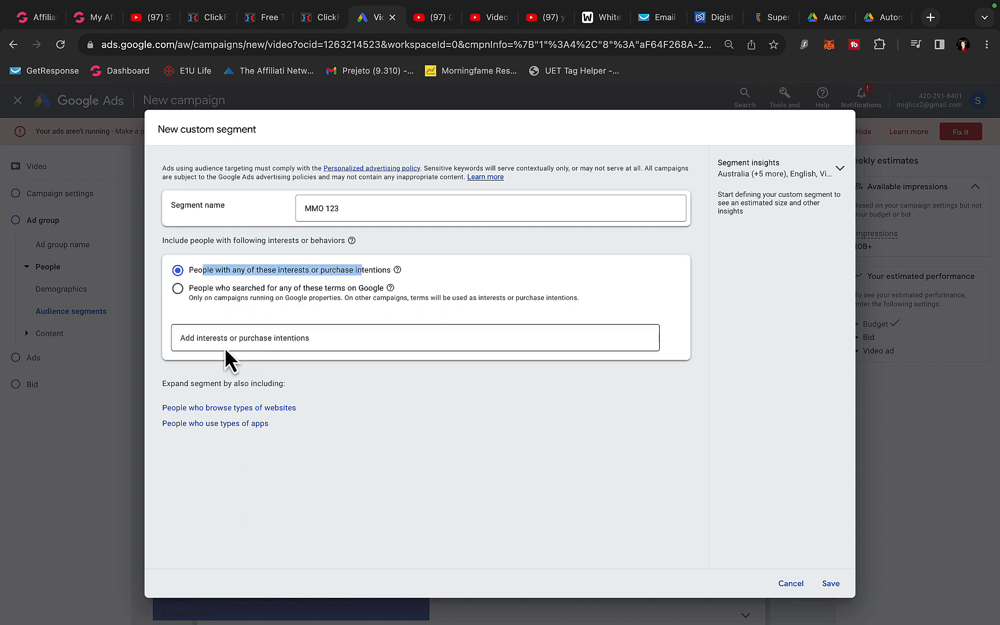
{"action": "left_click", "coordinate": [178, 345]}
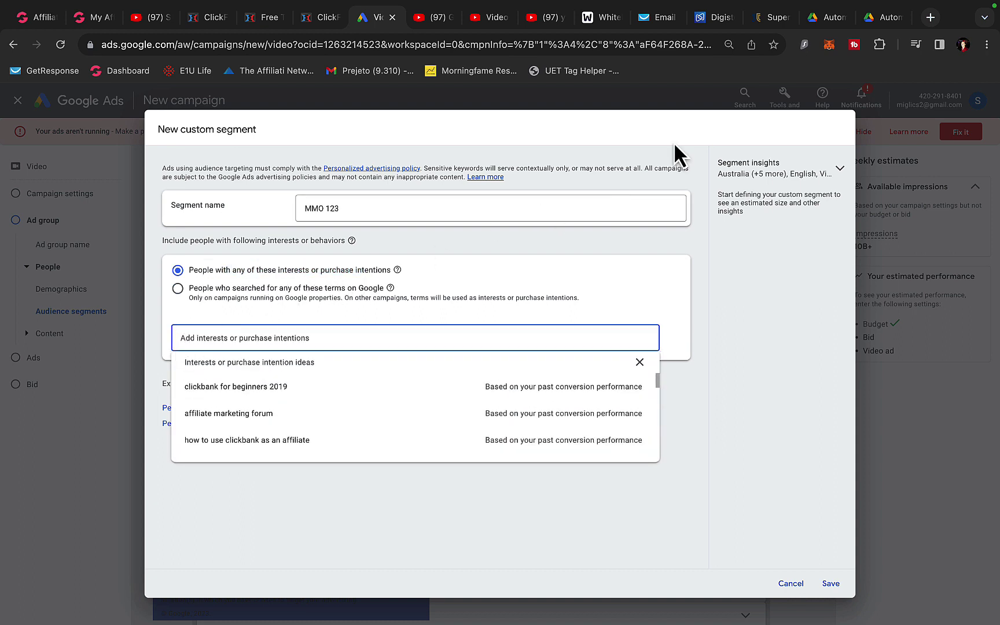
Switch to the affiliate resources page and find the Youtube Ads Targeting section.
{"action": "left_click", "coordinate": [775, 17]}
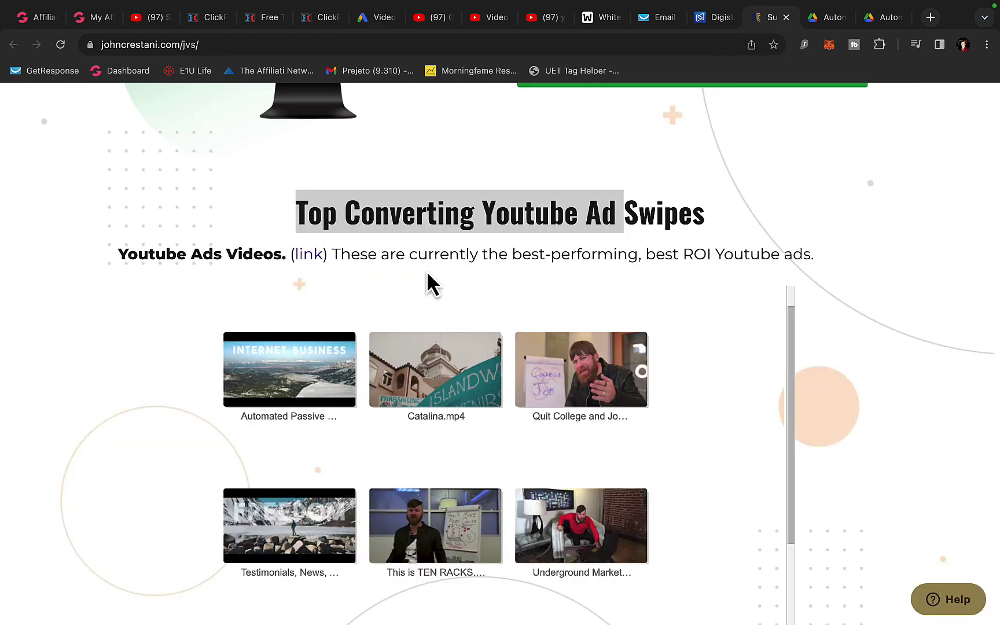
{"action": "scroll", "coordinate": [426, 270], "scroll_direction": "up", "scroll_amount": 5}
{"action": "left_click_drag", "start_coordinate": [547, 234], "coordinate": [859, 240]}
{"action": "scroll", "coordinate": [859, 239], "scroll_direction": "down", "scroll_amount": 8}
{"action": "scroll", "coordinate": [860, 242], "scroll_direction": "down", "scroll_amount": 15}
{"action": "scroll", "coordinate": [348, 111], "scroll_direction": "up", "scroll_amount": 1}
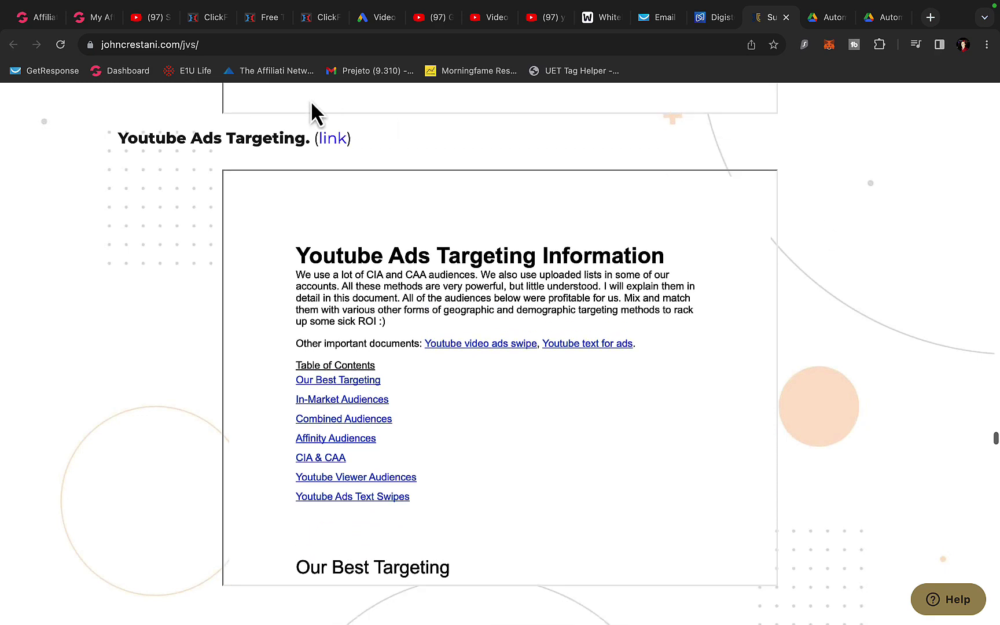
{"action": "left_click_drag", "start_coordinate": [129, 140], "coordinate": [284, 142]}
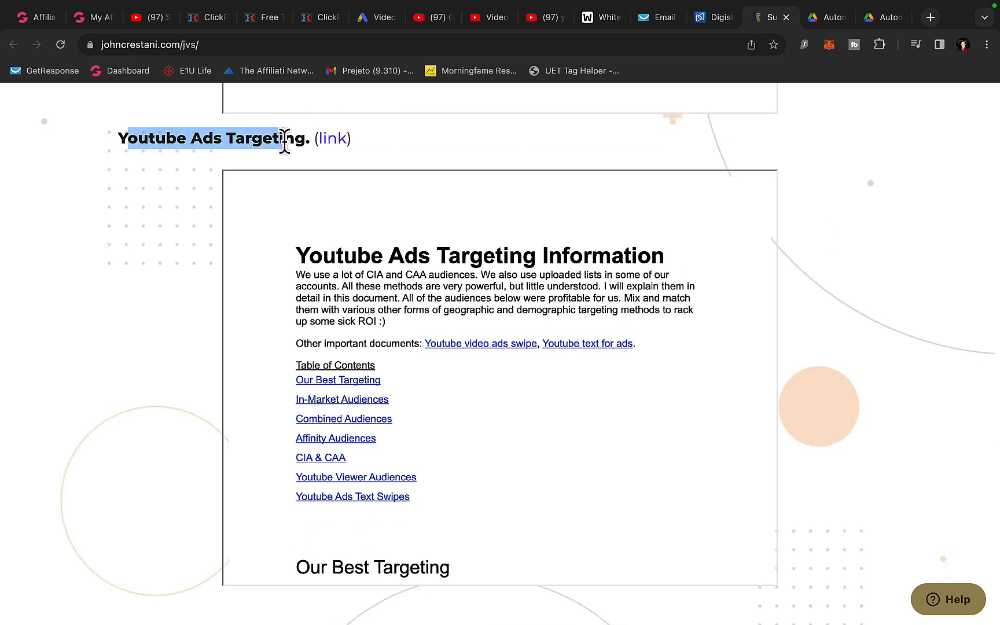
Find the CIA & CAA audiences in the targeting document and open the CIA | Branded Keywords example.
{"action": "left_click", "coordinate": [301, 407]}
{"action": "scroll", "coordinate": [271, 502], "scroll_direction": "down", "scroll_amount": 10}
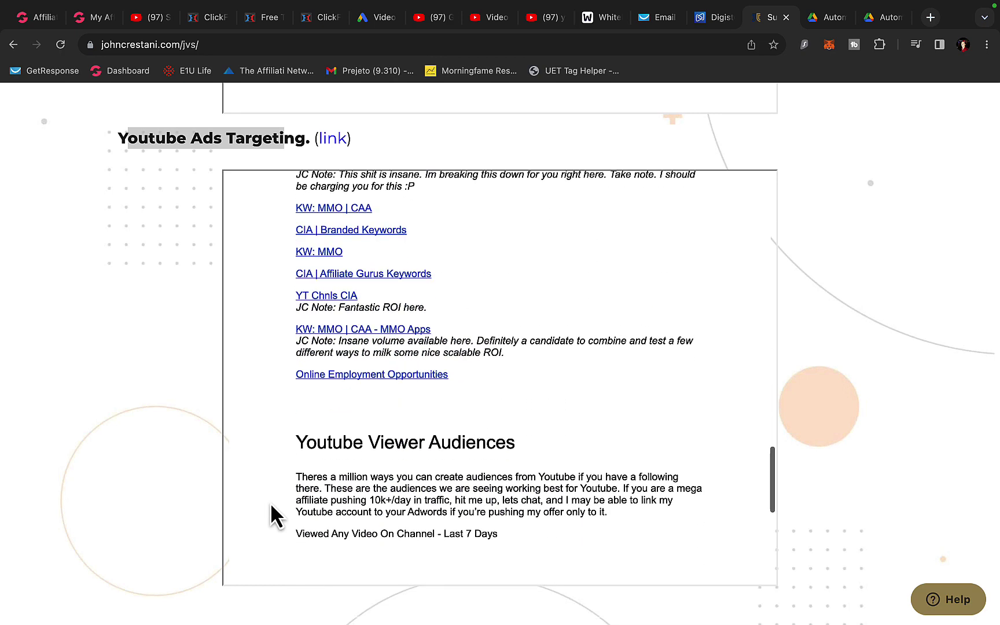
{"action": "scroll", "coordinate": [270, 502], "scroll_direction": "up", "scroll_amount": 2}
{"action": "left_click_drag", "start_coordinate": [296, 258], "coordinate": [405, 261]}
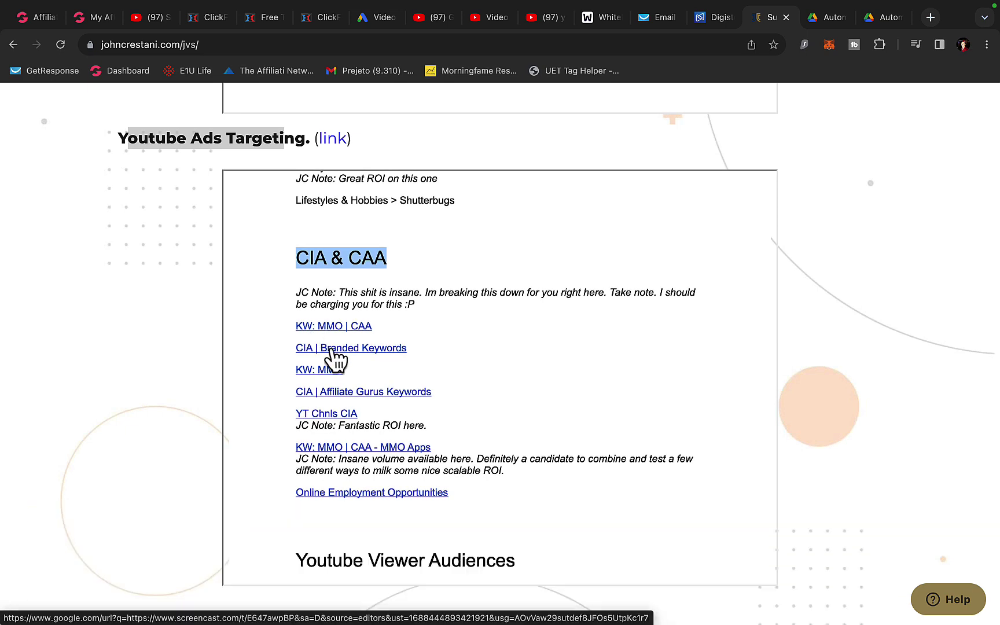
{"action": "left_click", "coordinate": [333, 349]}
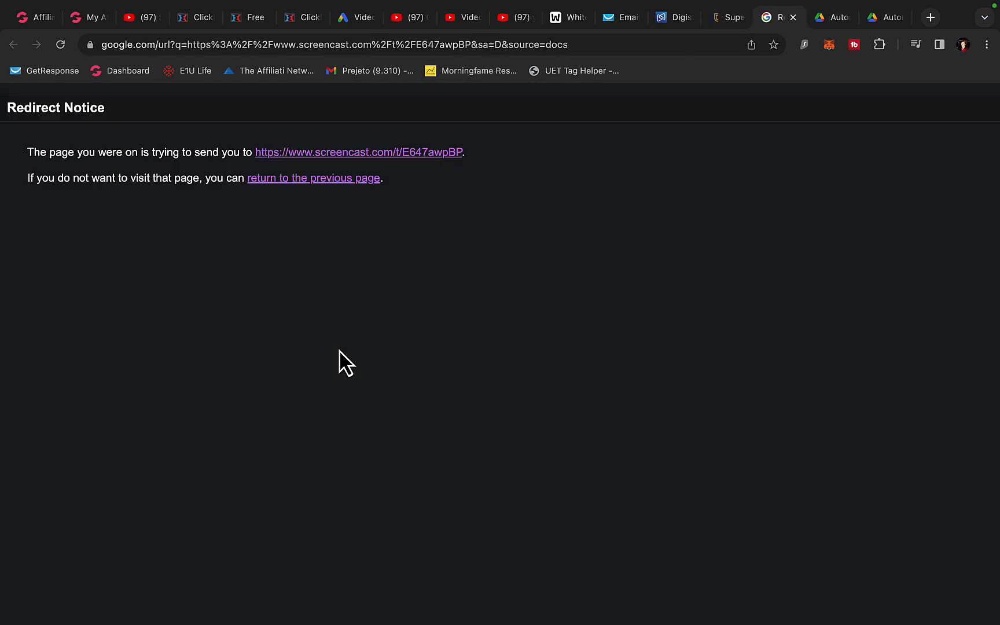
{"action": "left_click", "coordinate": [346, 159]}
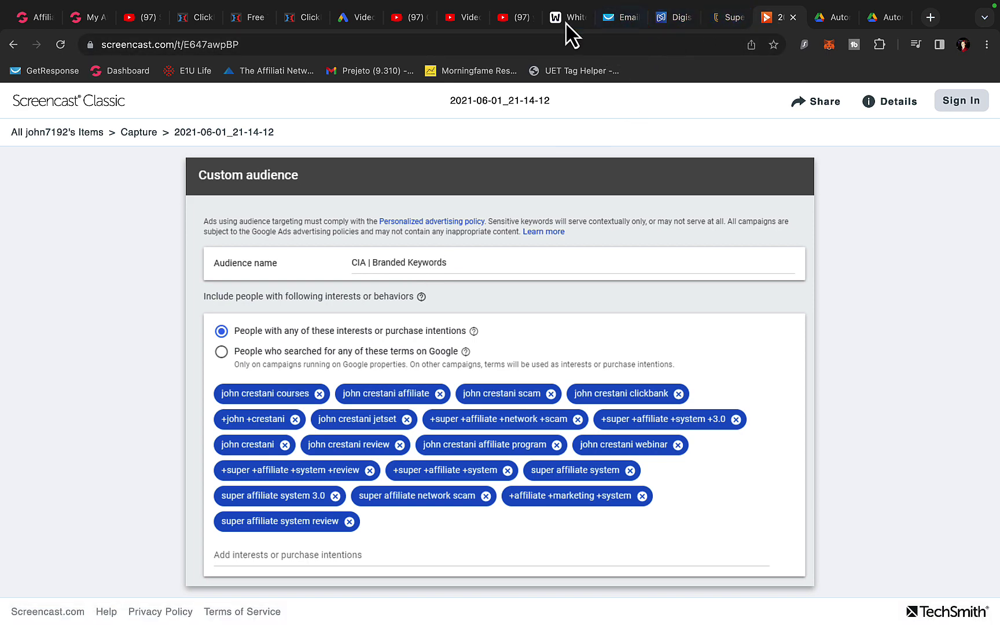
Return to the Google Ads campaign and rename the custom segment as MMO - Branded keywords.
{"action": "left_click", "coordinate": [354, 19]}
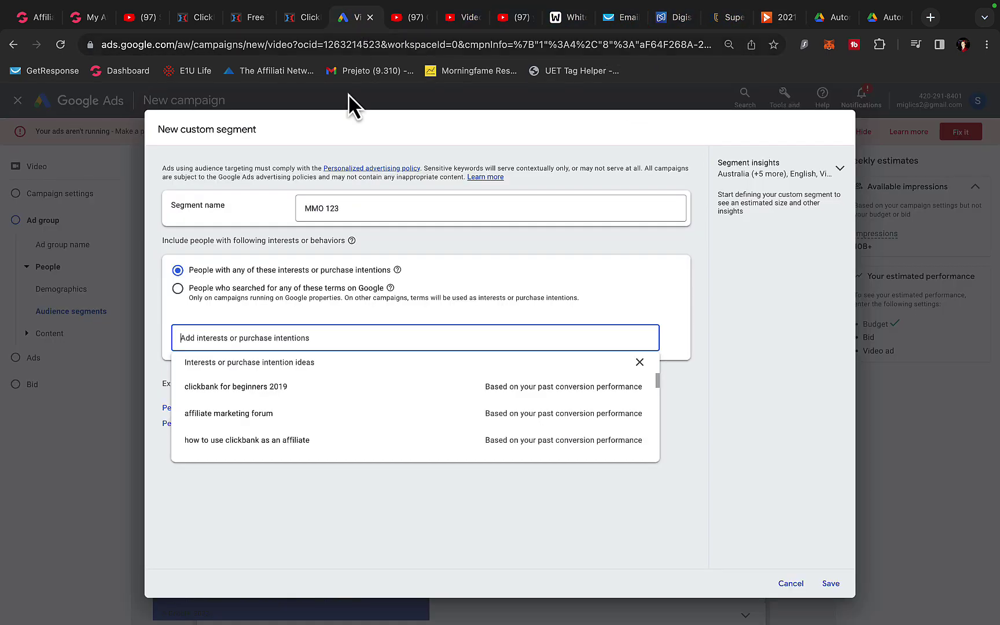
{"action": "left_click", "coordinate": [347, 212]}
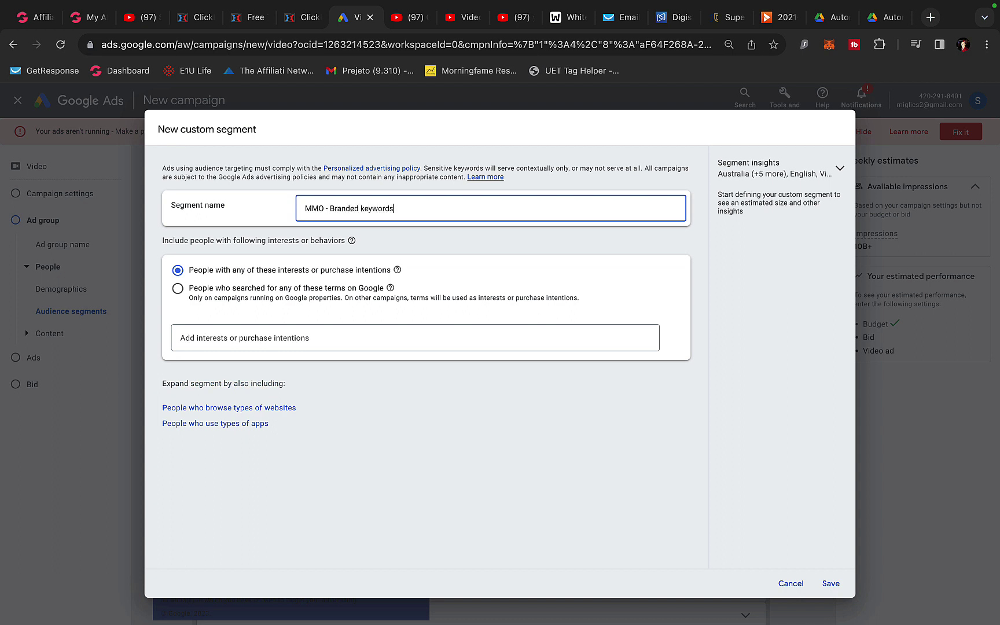
{"action": "left_click_drag", "start_coordinate": [207, 270], "coordinate": [307, 272]}
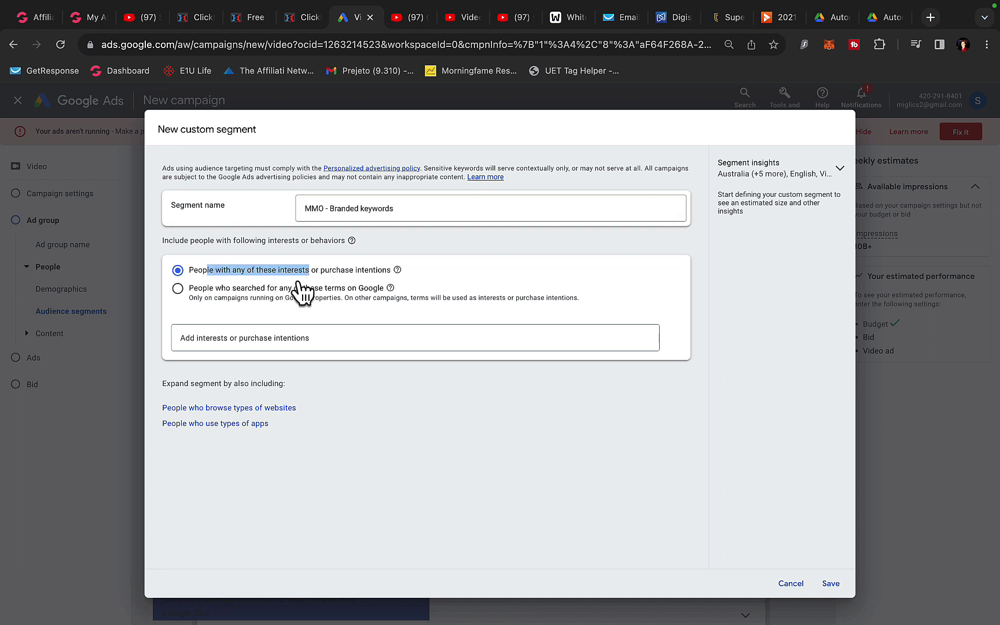
Add the offer creator's name and "super affiliate system" as interests in the custom segment.
{"action": "left_click", "coordinate": [268, 337]}
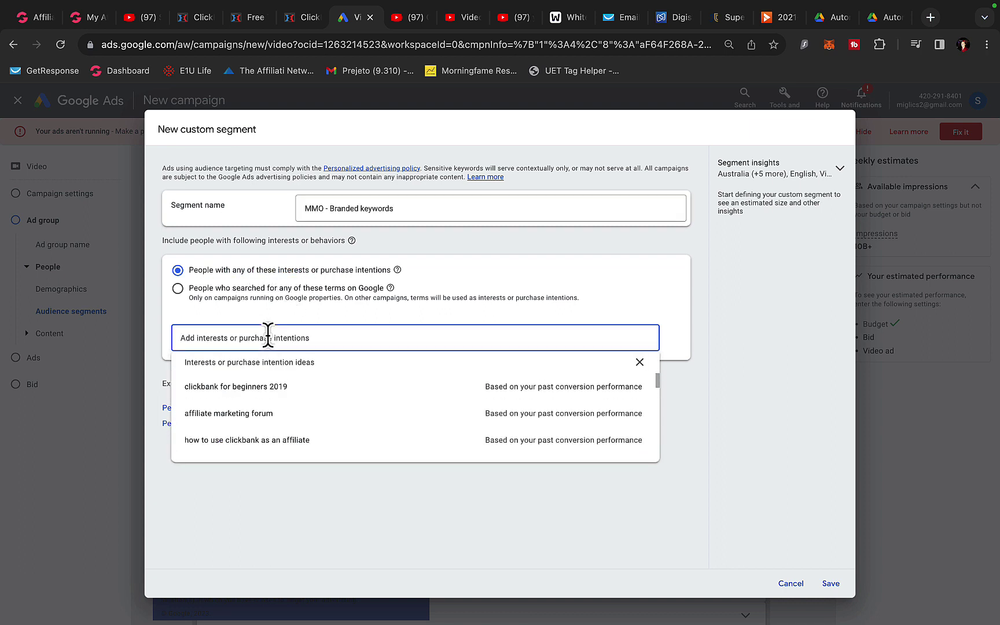
{"action": "type", "text": "john crestan"}
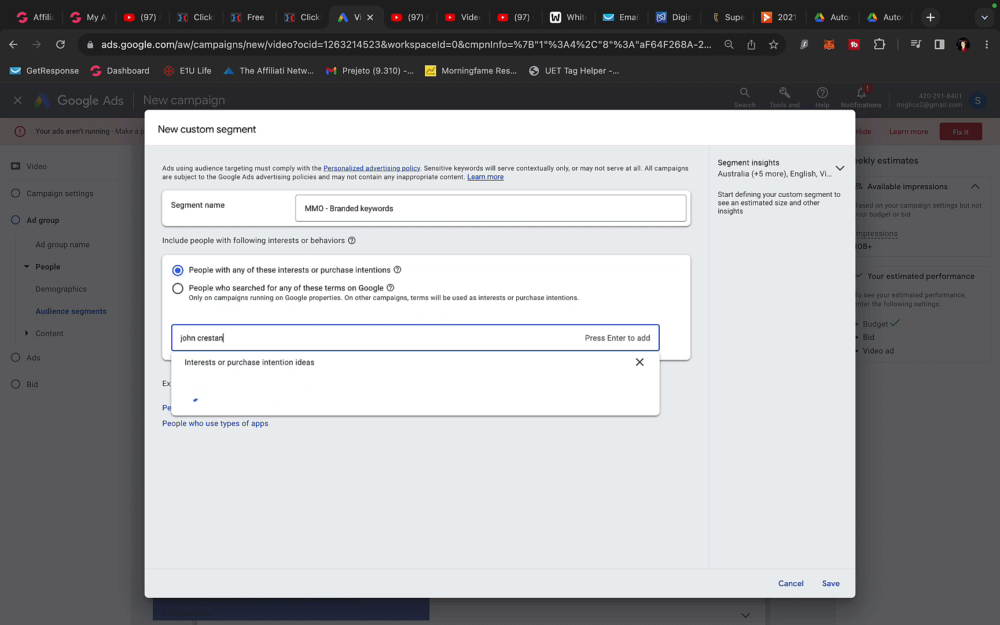
{"action": "type", "text": "i"}
{"action": "key", "text": "Return"}
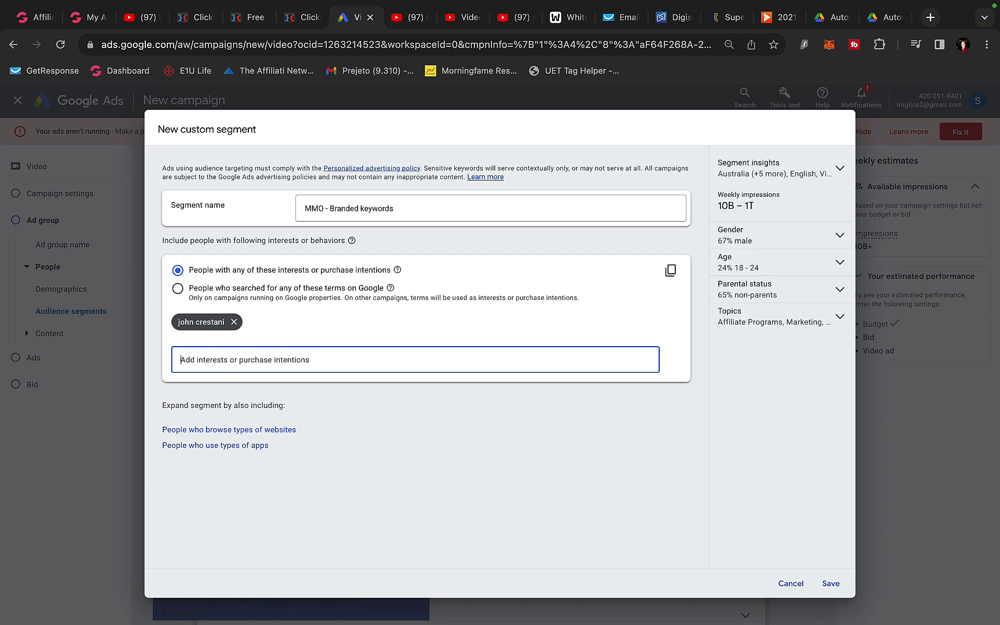
{"action": "type", "text": "sue"}
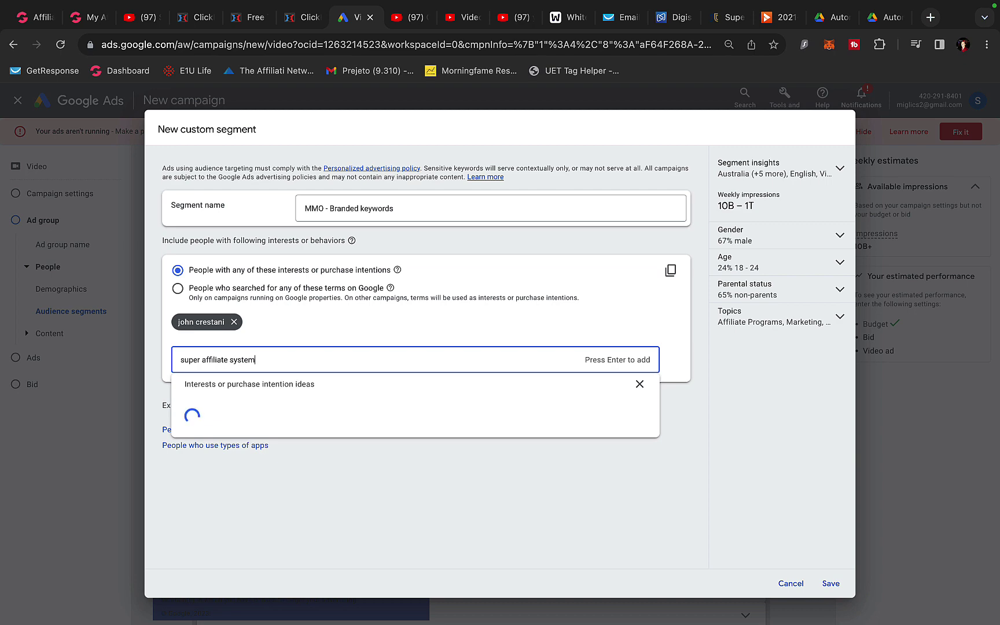
{"action": "key", "text": "Return"}
Check the reference keyword list, add the offer creator's name followed by "affiliate program" as an interest, and save the segment.
{"action": "left_click", "coordinate": [775, 17]}
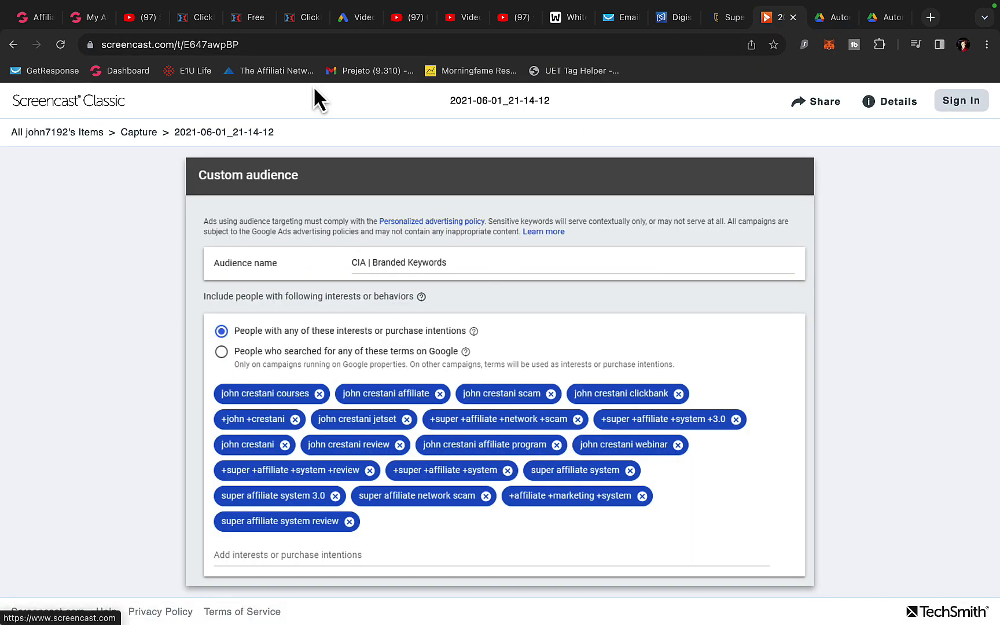
{"action": "left_click", "coordinate": [354, 18]}
{"action": "left_click", "coordinate": [354, 359]}
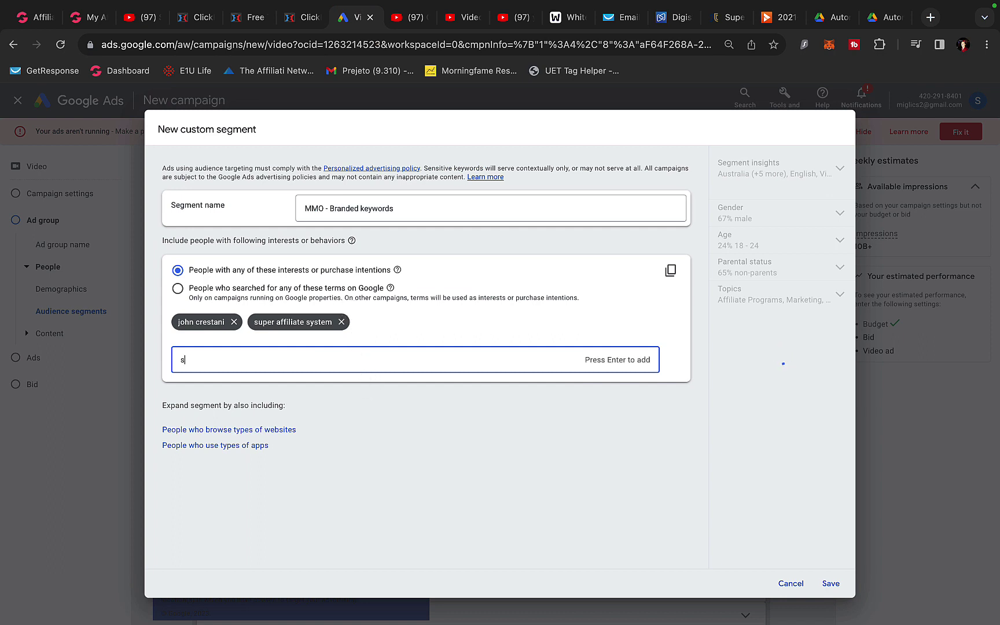
{"action": "type", "text": "john crestani affiliate"}
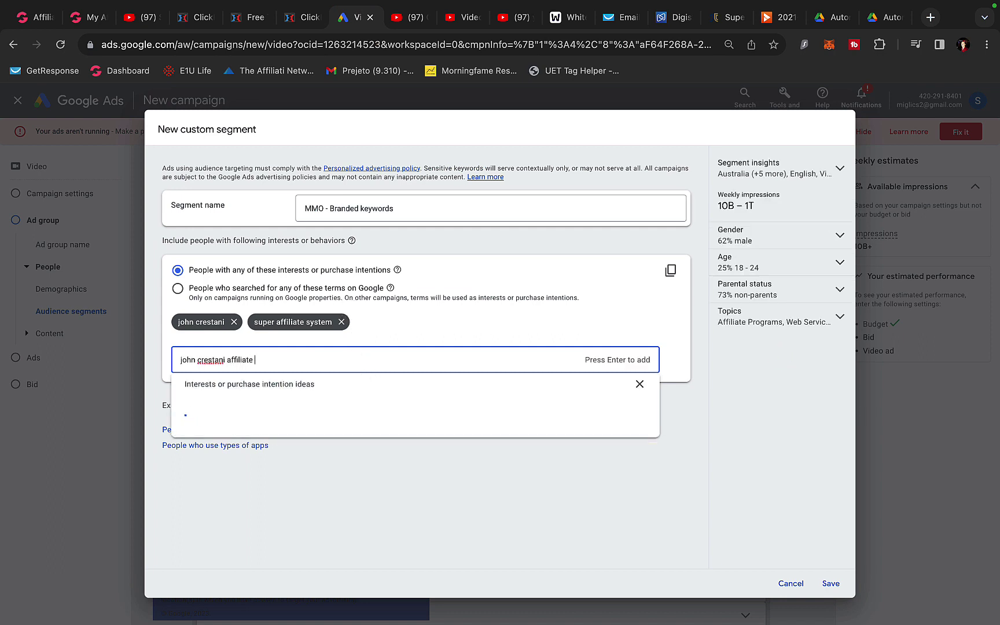
{"action": "type", "text": " program"}
{"action": "key", "text": "Return"}
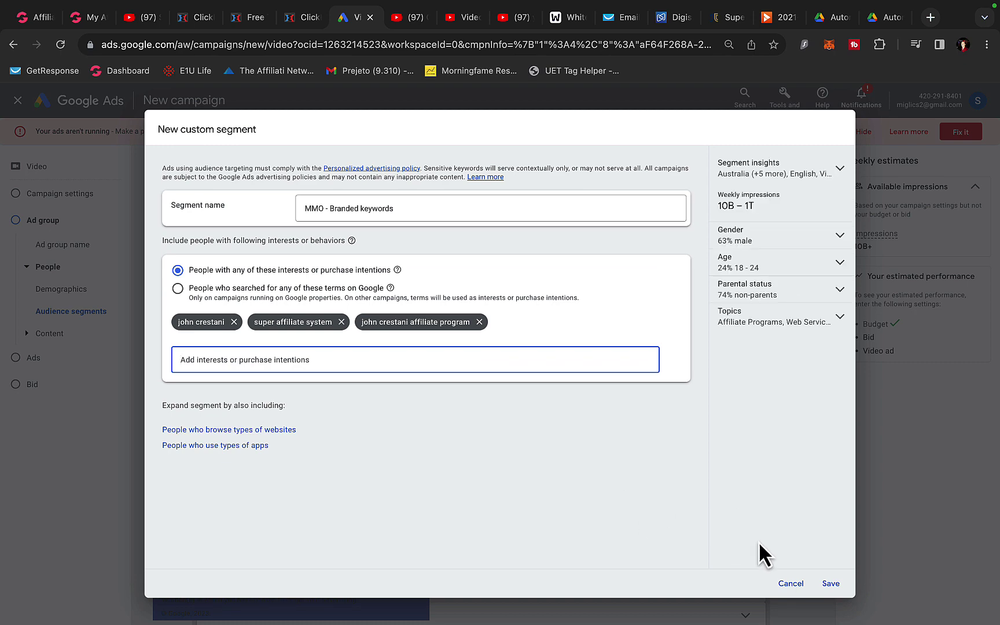
{"action": "left_click", "coordinate": [821, 589]}
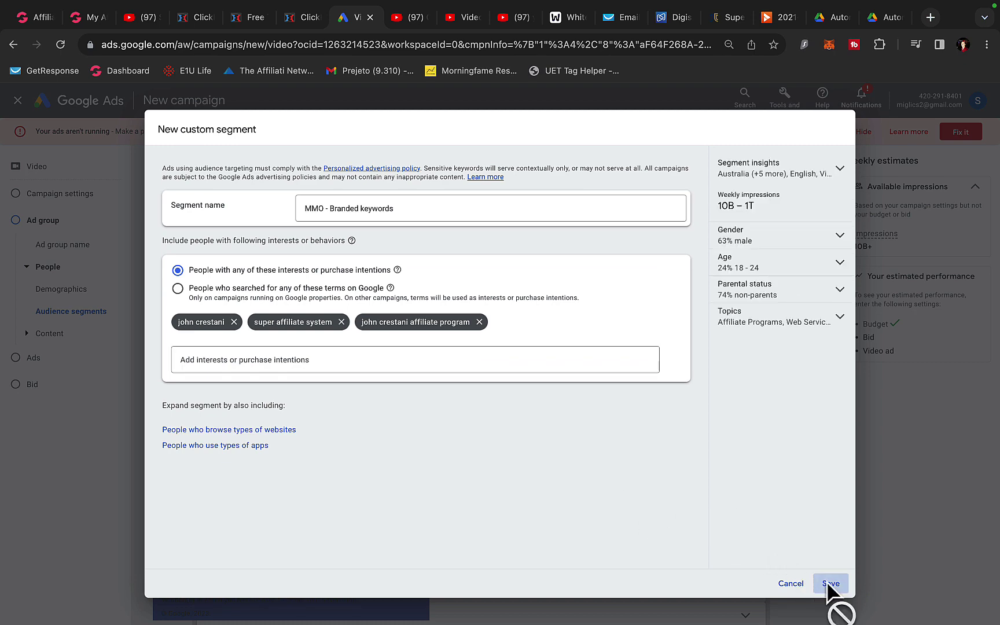
Copy the URL of the "yt ad inside" video from YouTube and add it to the campaign as a skippable in-stream ad.
{"action": "scroll", "coordinate": [602, 348], "scroll_direction": "down", "scroll_amount": 10}
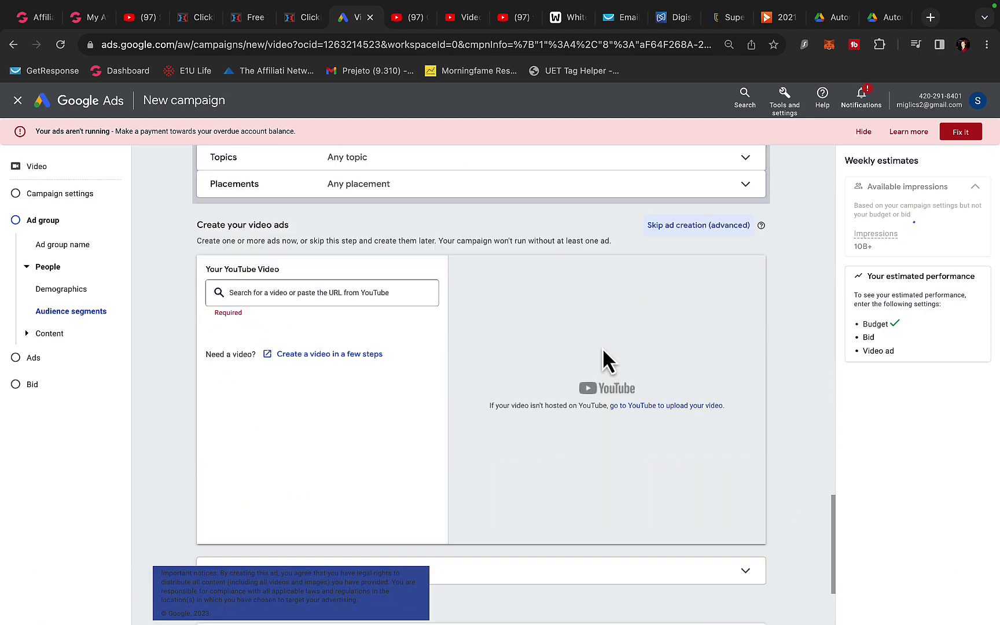
{"action": "left_click_drag", "start_coordinate": [228, 212], "coordinate": [270, 216]}
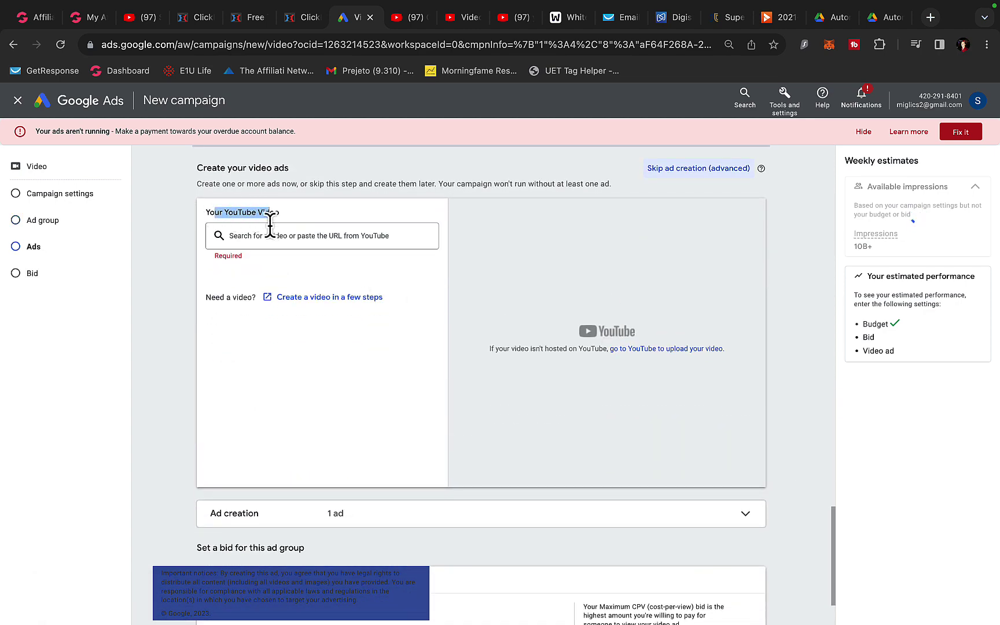
{"action": "left_click", "coordinate": [507, 22]}
{"action": "right_click", "coordinate": [394, 252]}
{"action": "left_click", "coordinate": [412, 304]}
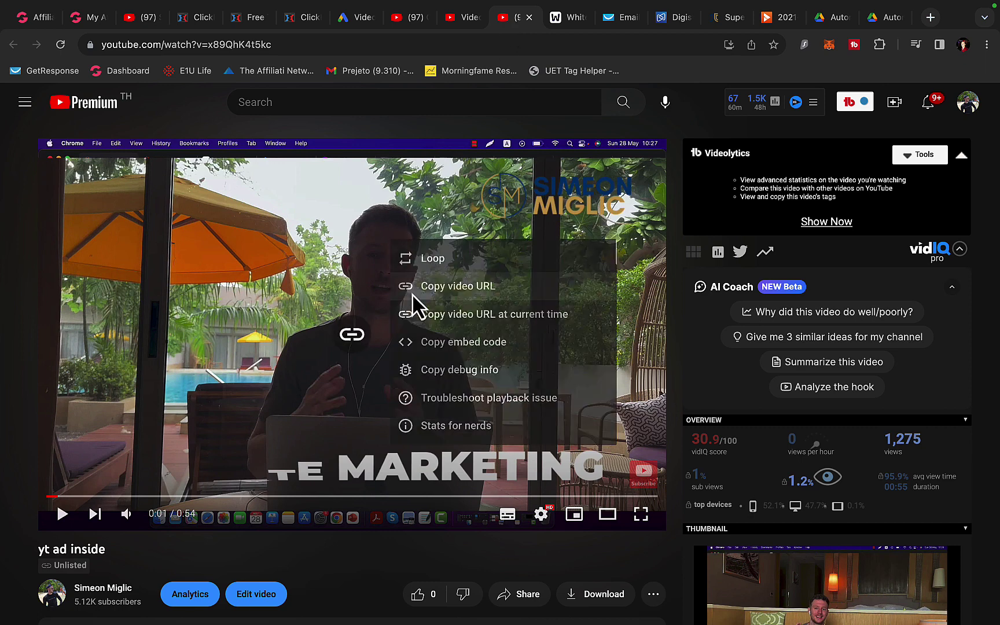
{"action": "left_click", "coordinate": [355, 17]}
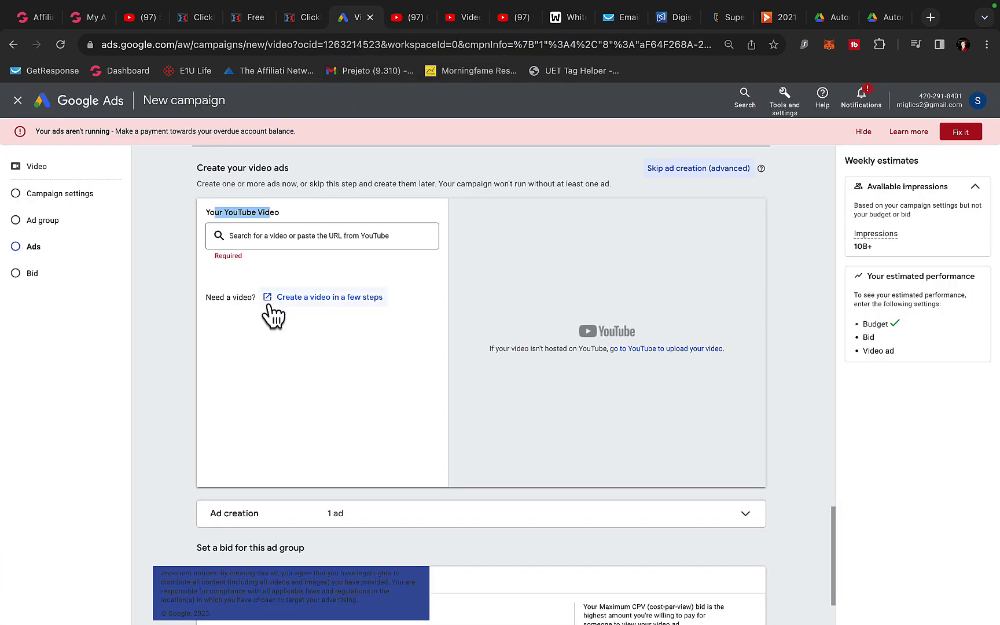
{"action": "left_click", "coordinate": [250, 237]}
{"action": "key", "text": "super+v"}
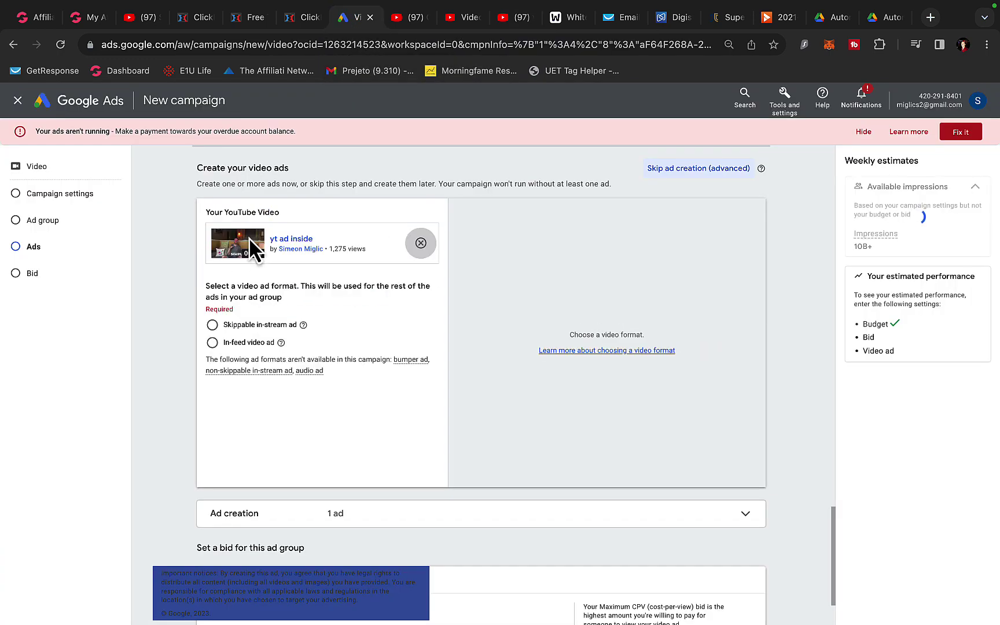
{"action": "left_click", "coordinate": [234, 327]}
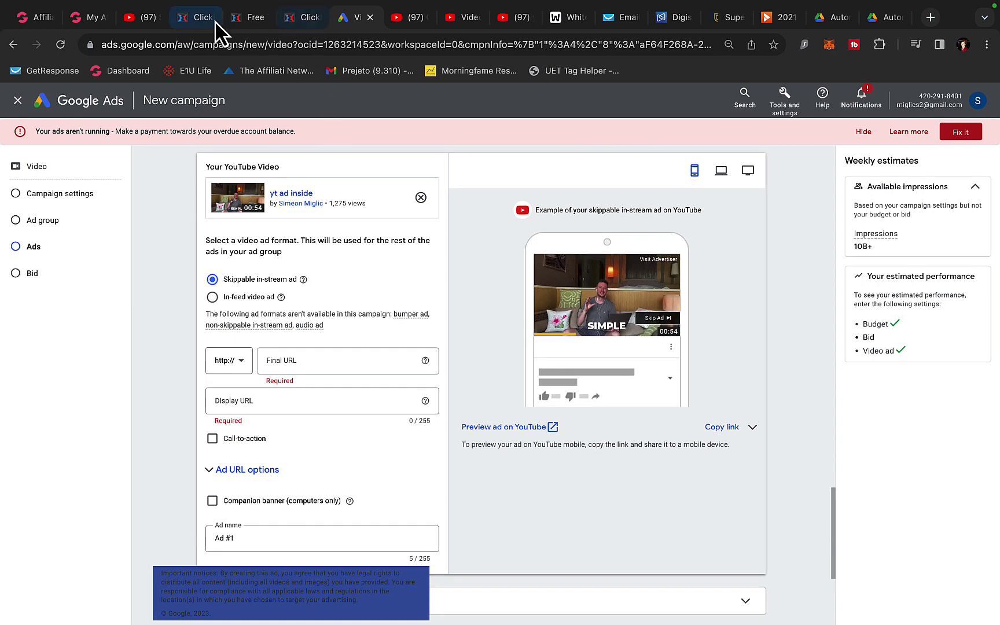
Switch to ClickFunnels and copy the URL of the TEST funnel's Optin Page.
{"action": "left_click", "coordinate": [192, 23]}
{"action": "right_click", "coordinate": [365, 265]}
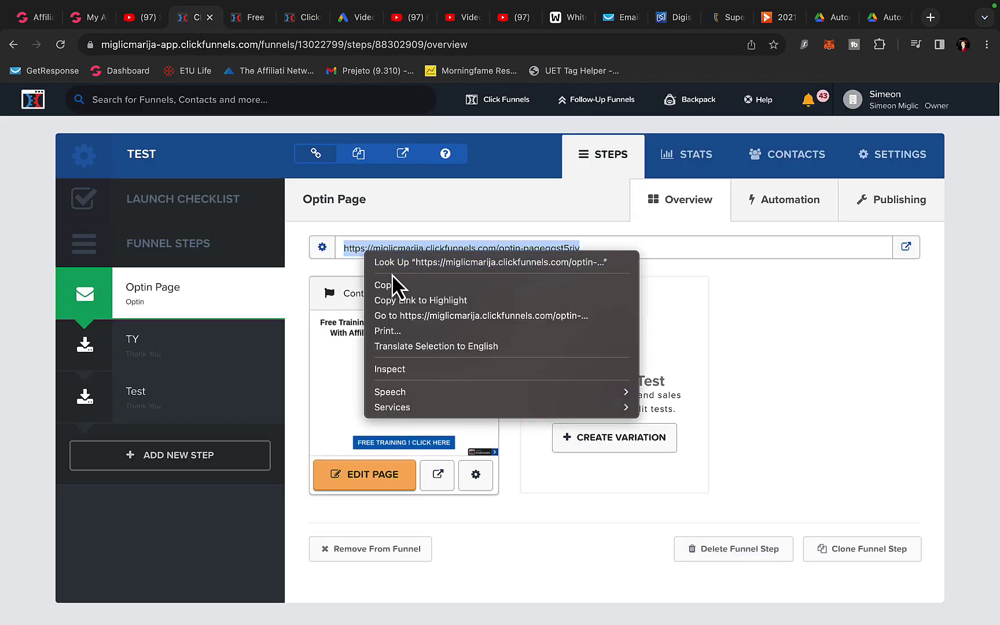
{"action": "left_click", "coordinate": [395, 283]}
Examine the headline and layout of the live free training opt-in page.
{"action": "left_click", "coordinate": [250, 17]}
{"action": "triple_click", "coordinate": [699, 114]}
{"action": "left_click", "coordinate": [268, 115]}
{"action": "left_click_drag", "start_coordinate": [148, 128], "coordinate": [584, 130]}
{"action": "triple_click", "coordinate": [585, 130]}
{"action": "left_click", "coordinate": [538, 152]}
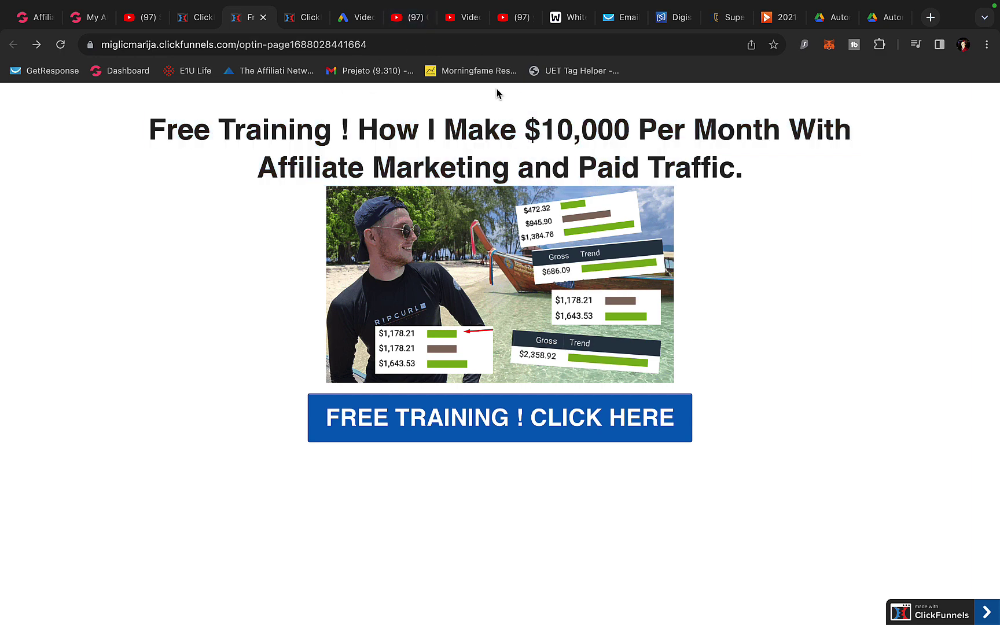
{"action": "left_click", "coordinate": [356, 17]}
{"action": "left_click", "coordinate": [283, 367]}
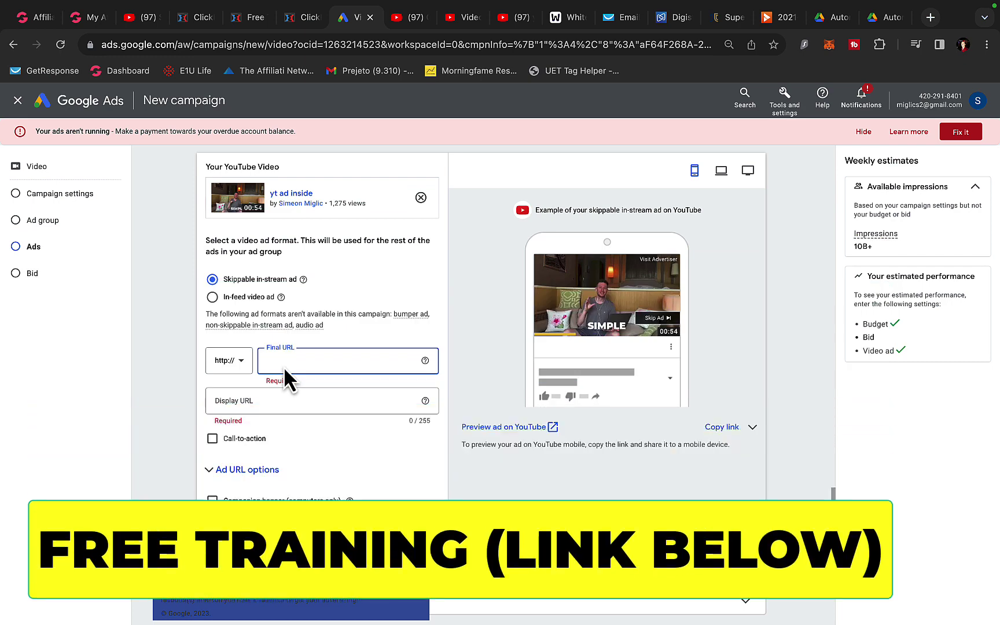
{"action": "key", "text": "ctrl+v"}
{"action": "left_click", "coordinate": [229, 360]}
{"action": "left_click", "coordinate": [227, 398]}
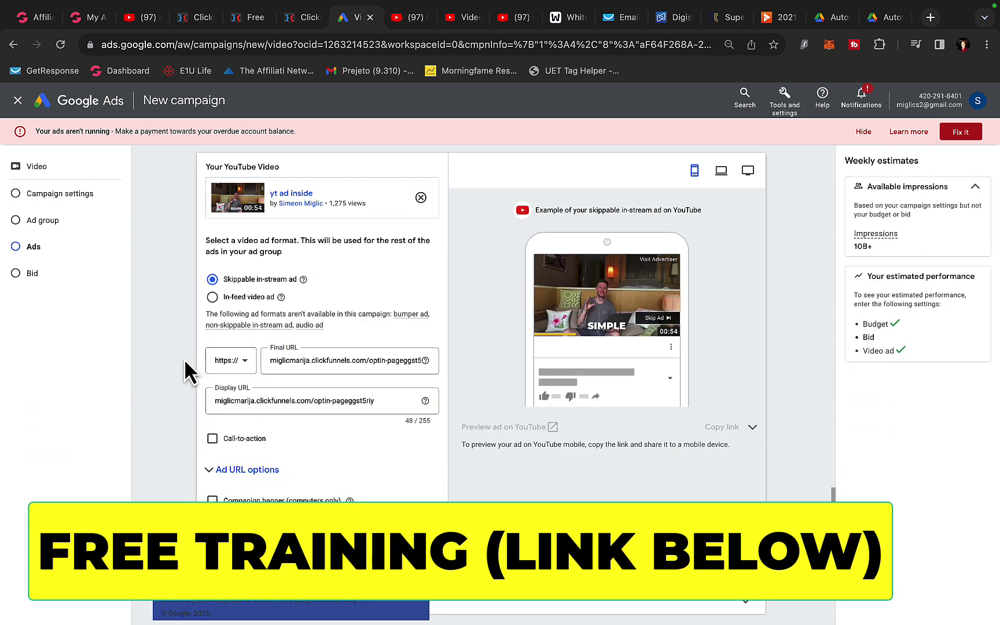
Enable the ad's call-to-action with the text "Click here" and the headline "Free Training".
{"action": "scroll", "coordinate": [185, 359], "scroll_direction": "down", "scroll_amount": 2}
{"action": "left_click", "coordinate": [212, 336]}
{"action": "left_click", "coordinate": [234, 370]}
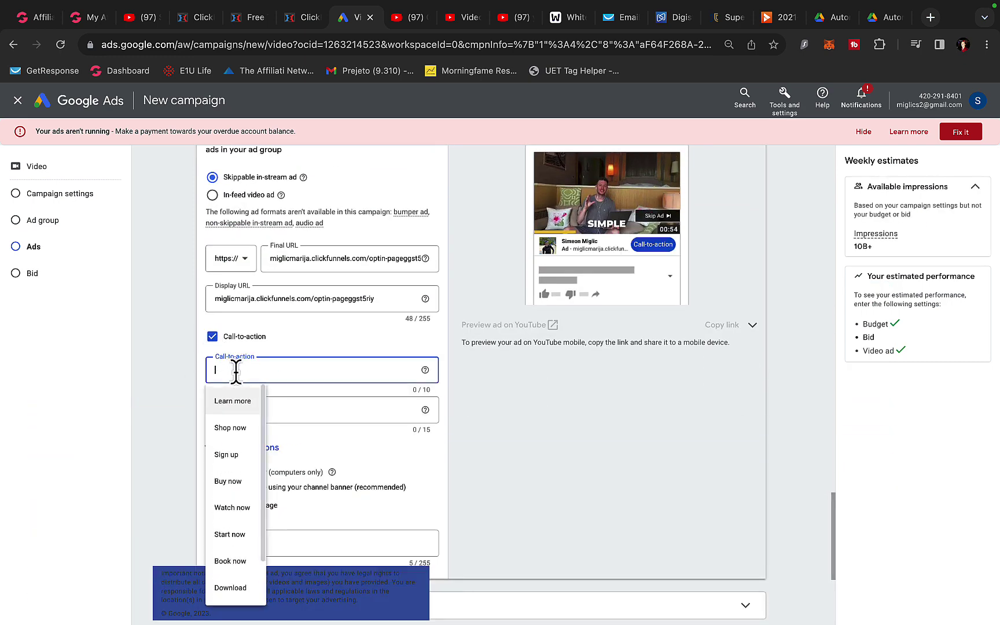
{"action": "type", "text": "Clic"}
{"action": "left_click", "coordinate": [246, 410]}
{"action": "type", "text": "Free Training"}
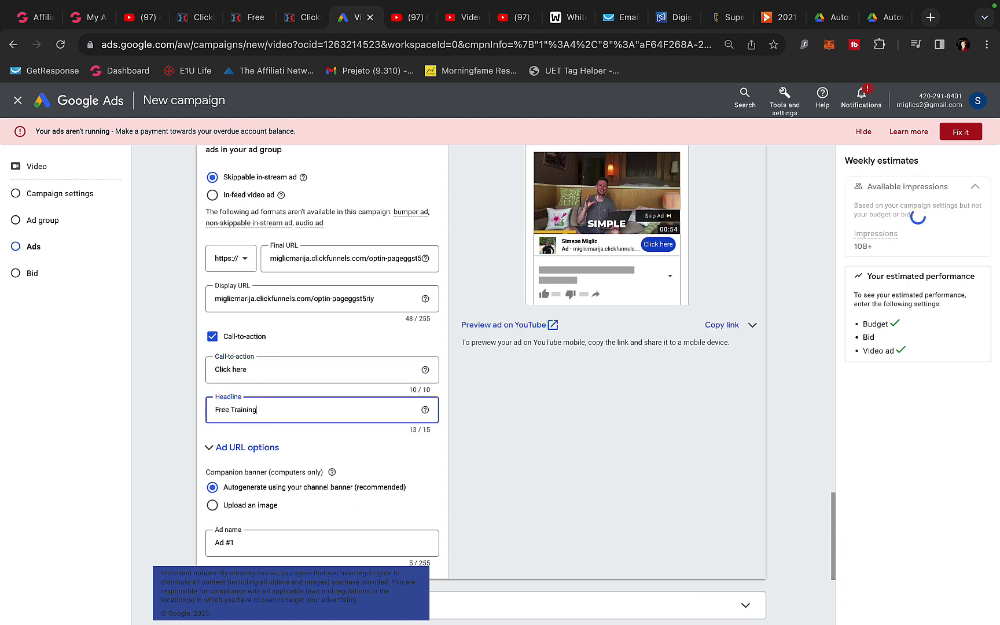
Set the ad group's maximum CPV bid to $0.06 and check the estimated weekly views.
{"action": "scroll", "coordinate": [268, 430], "scroll_direction": "down", "scroll_amount": 5}
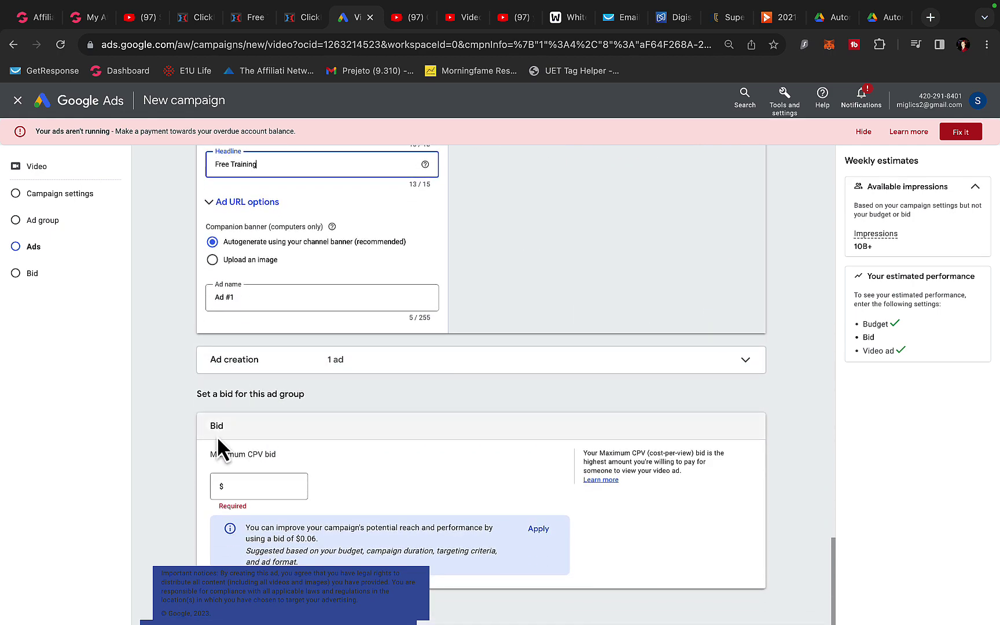
{"action": "left_click_drag", "start_coordinate": [221, 454], "coordinate": [275, 455]}
{"action": "left_click", "coordinate": [274, 491]}
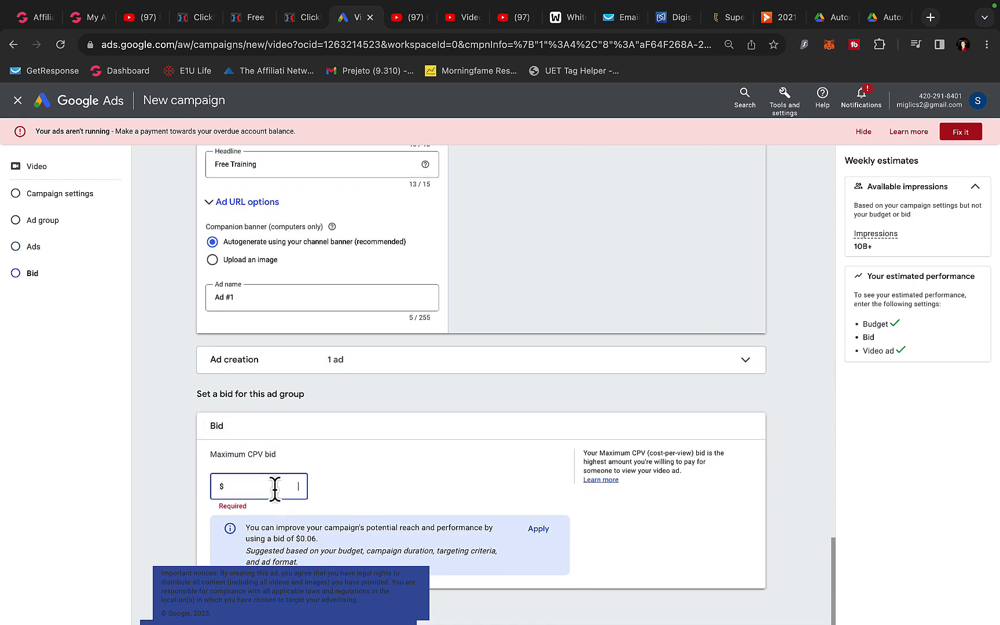
{"action": "type", "text": "06"}
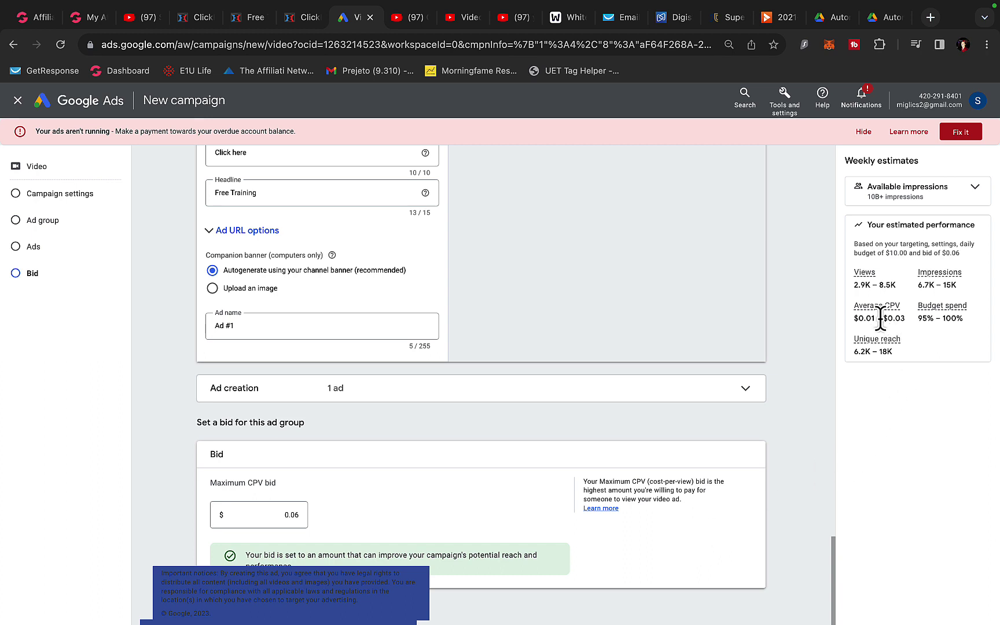
{"action": "left_click_drag", "start_coordinate": [862, 284], "coordinate": [889, 284]}
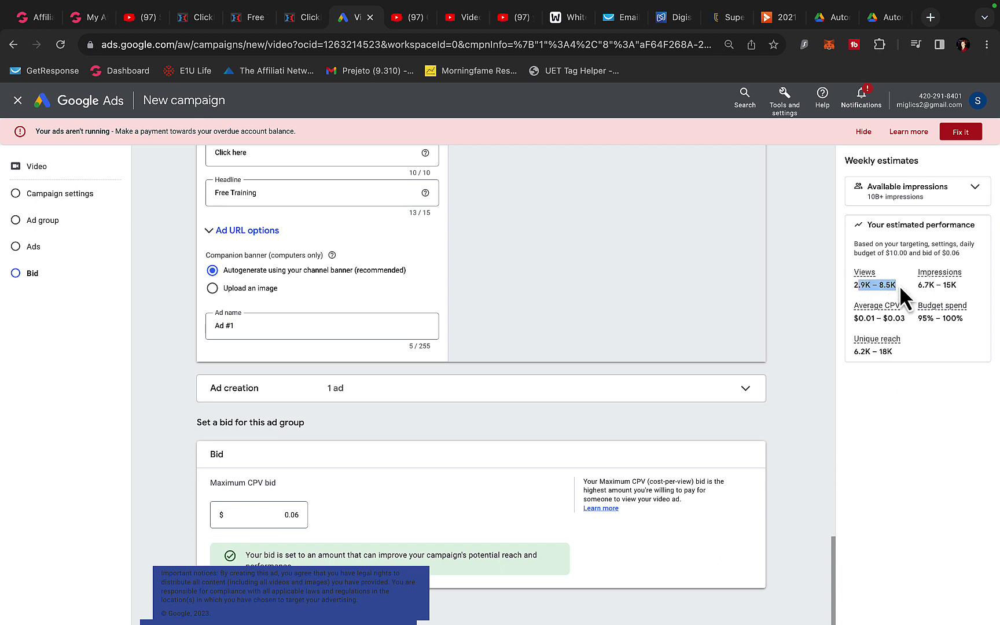
Switch to the web whiteboard and sketch a downward arrow onto the upper-left box and a curved arrow from it toward the middle box.
{"action": "left_click", "coordinate": [559, 17]}
{"action": "mouse_move", "coordinate": [251, 219]}
{"action": "left_mouse_down"}
{"action": "mouse_move", "coordinate": [341, 193]}
{"action": "mouse_move", "coordinate": [390, 201]}
{"action": "left_mouse_up"}
{"action": "mouse_move", "coordinate": [152, 225]}
{"action": "left_mouse_down"}
{"action": "mouse_move", "coordinate": [162, 240]}
{"action": "mouse_move", "coordinate": [209, 233]}
{"action": "left_mouse_up"}
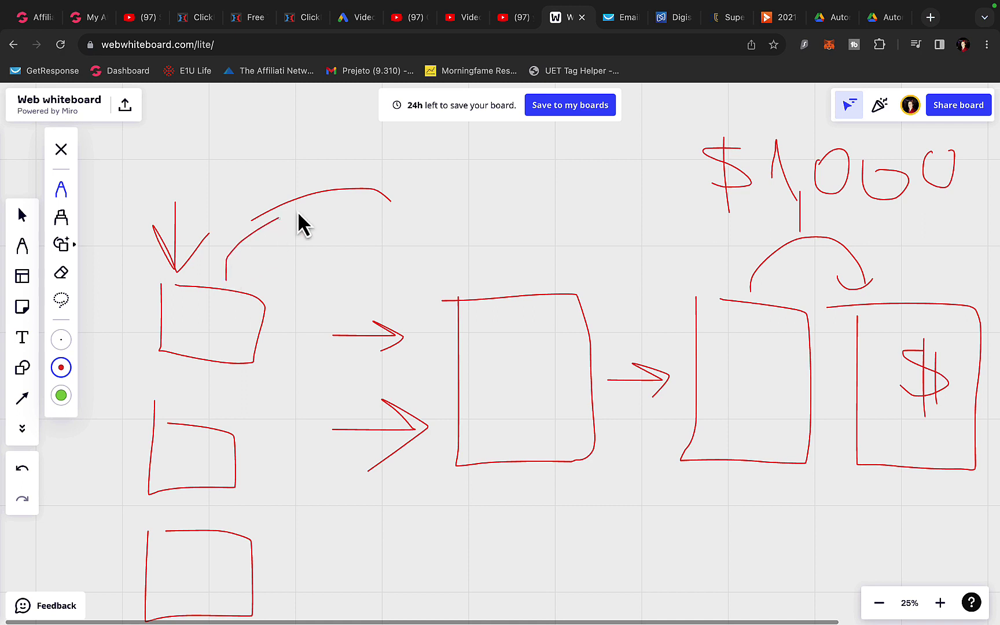
Draw a curved arrow from the middle box to the following box and underline the $1,000 figure above the funnel.
{"action": "scroll", "coordinate": [428, 235], "scroll_direction": "down", "scroll_amount": 2}
{"action": "scroll", "coordinate": [428, 235], "scroll_direction": "right", "scroll_amount": 2}
{"action": "mouse_move", "coordinate": [473, 253]}
{"action": "left_mouse_down"}
{"action": "mouse_move", "coordinate": [599, 186]}
{"action": "mouse_move", "coordinate": [688, 255]}
{"action": "left_mouse_up"}
{"action": "scroll", "coordinate": [687, 252], "scroll_direction": "right", "scroll_amount": 10}
{"action": "scroll", "coordinate": [688, 252], "scroll_direction": "up", "scroll_amount": 2}
{"action": "left_click_drag", "start_coordinate": [522, 252], "coordinate": [780, 252]}
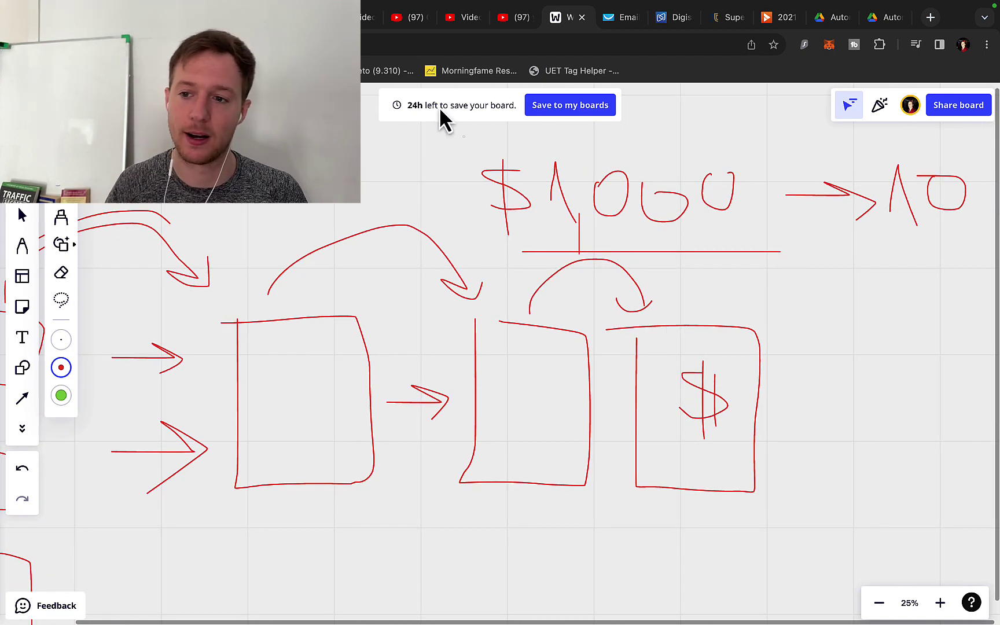
Switch to the audience notes page showing the CIA & CAA section.
{"action": "left_click", "coordinate": [726, 17]}
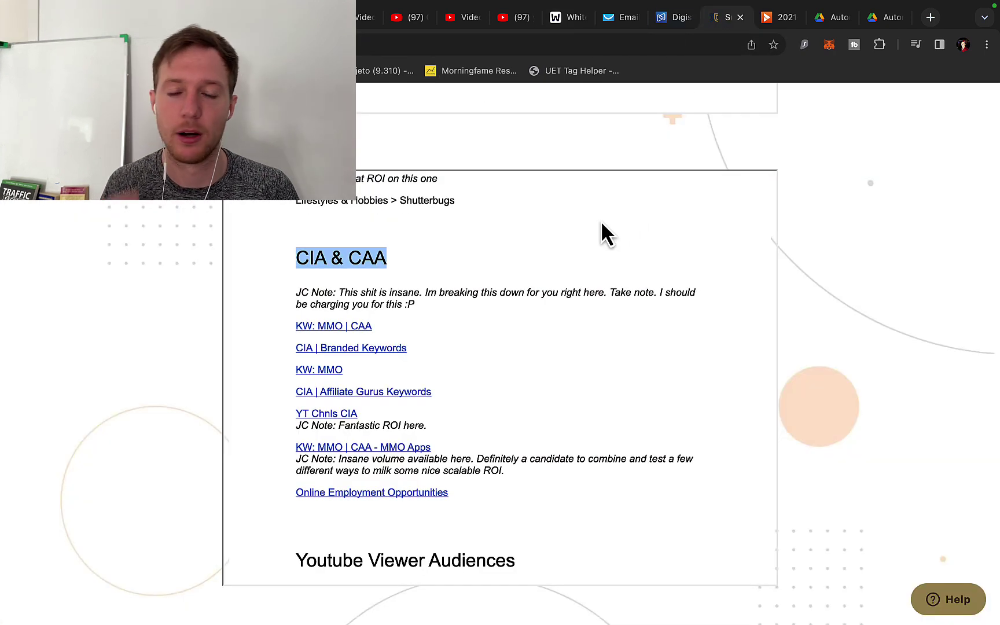